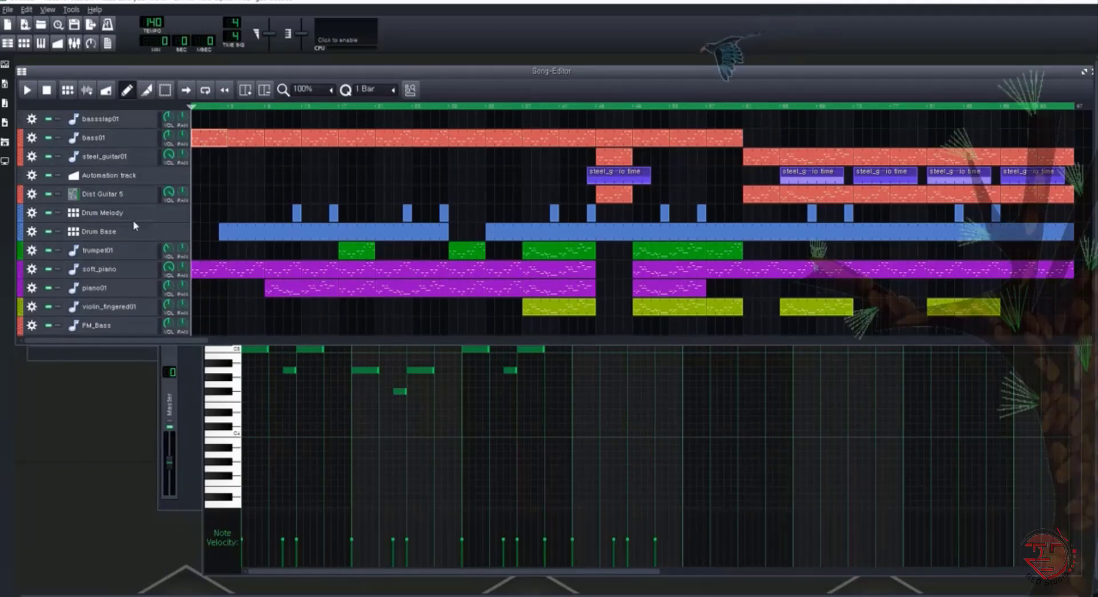
Audition the first soft_piano clip in the Piano-Roll with its instrument settings shown
double_click(214, 272)
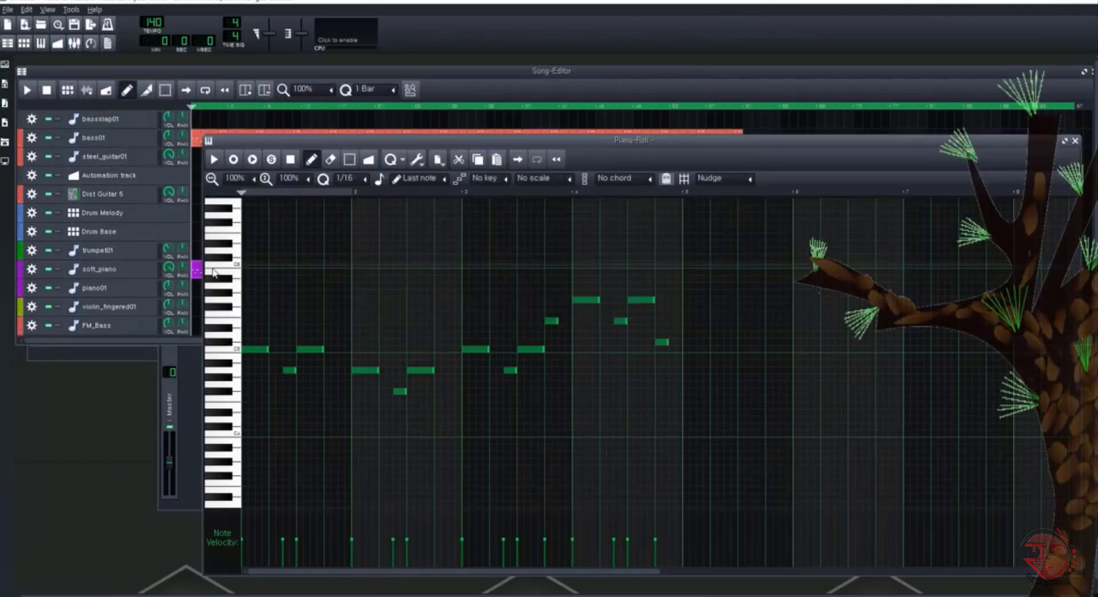
left_click(131, 274)
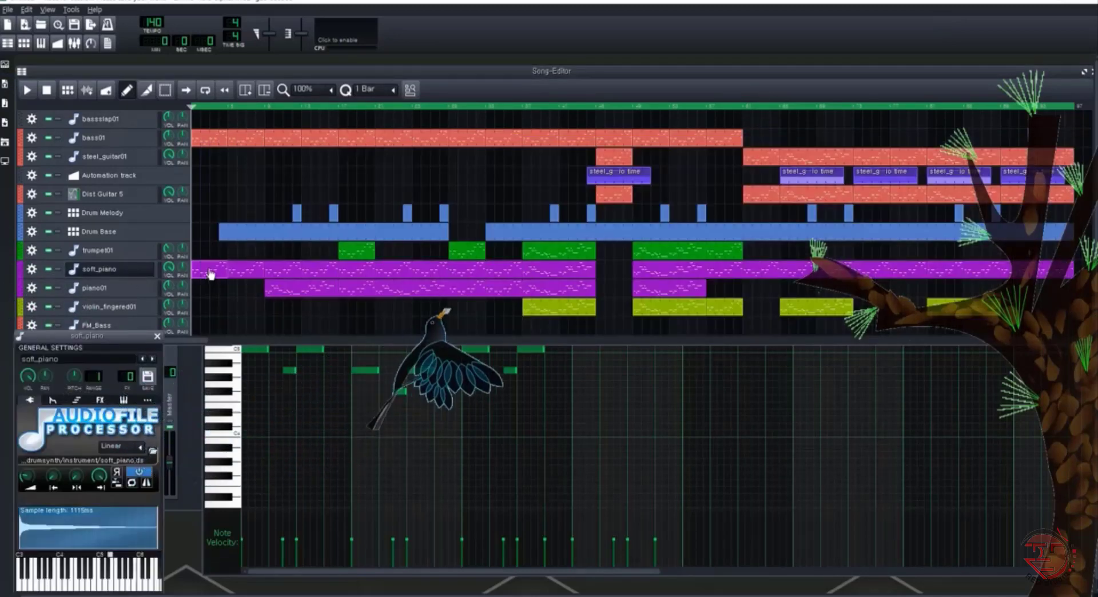
left_click(40, 43)
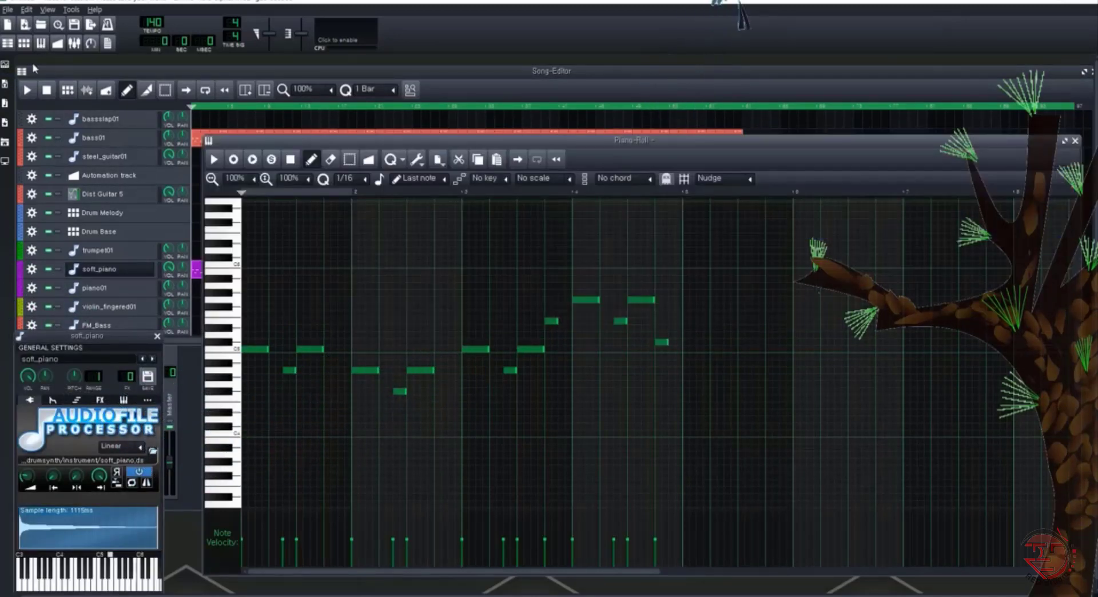
key("space")
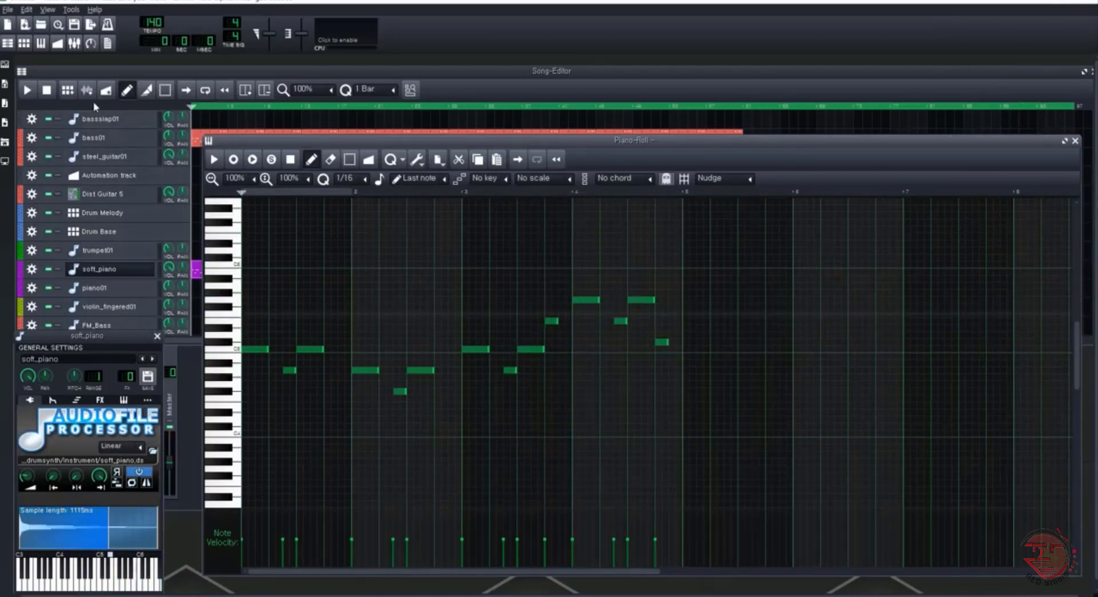
left_click(126, 277)
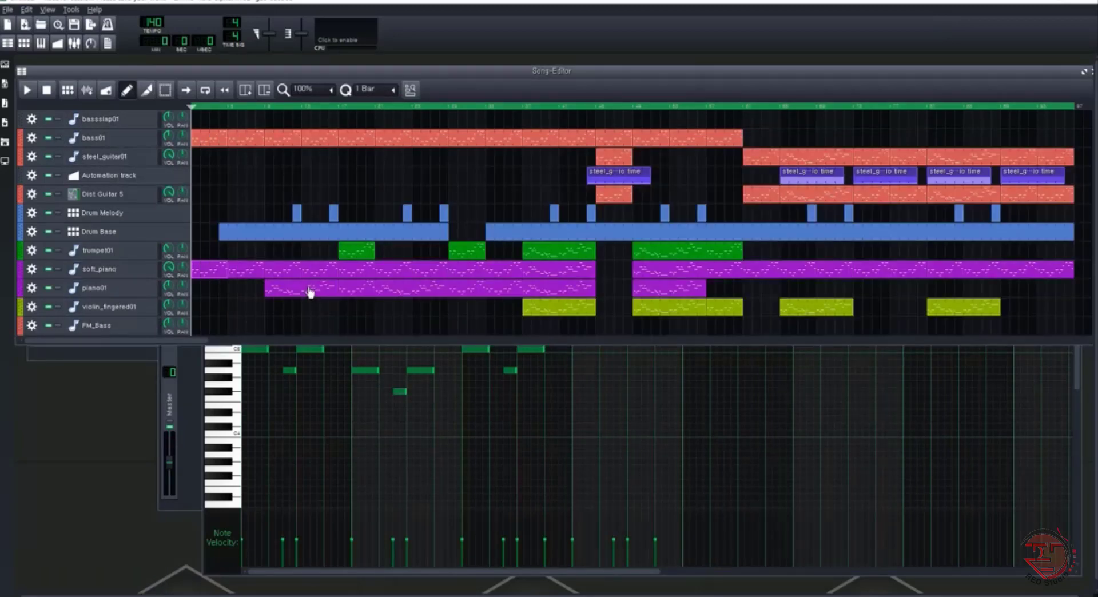
Show the piano01 instrument settings and audition the track's first clip in the Piano-Roll
left_click(126, 288)
double_click(272, 292)
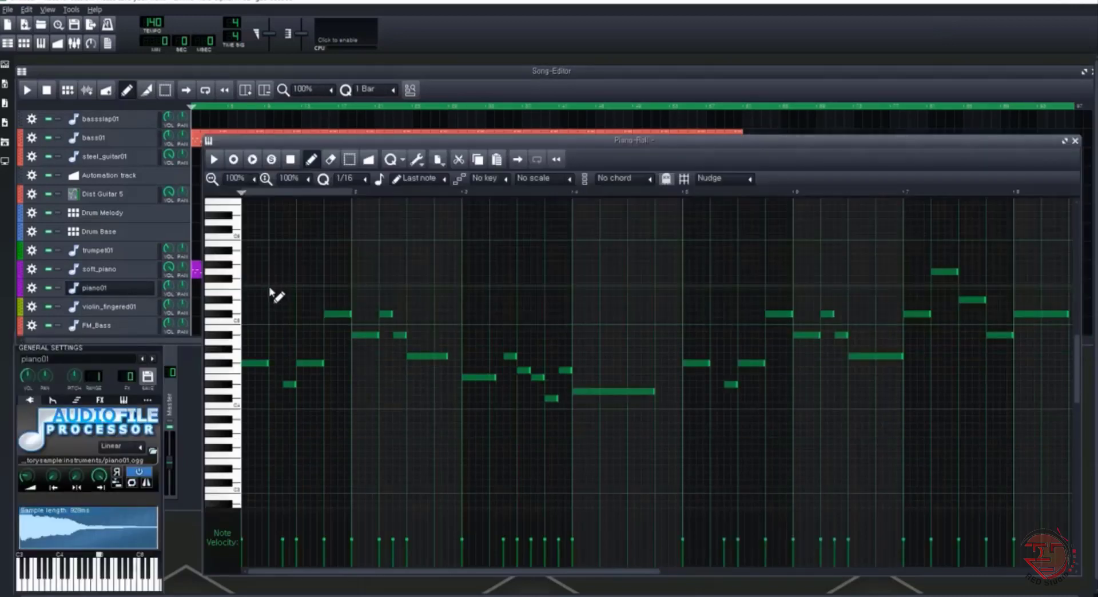
key("space")
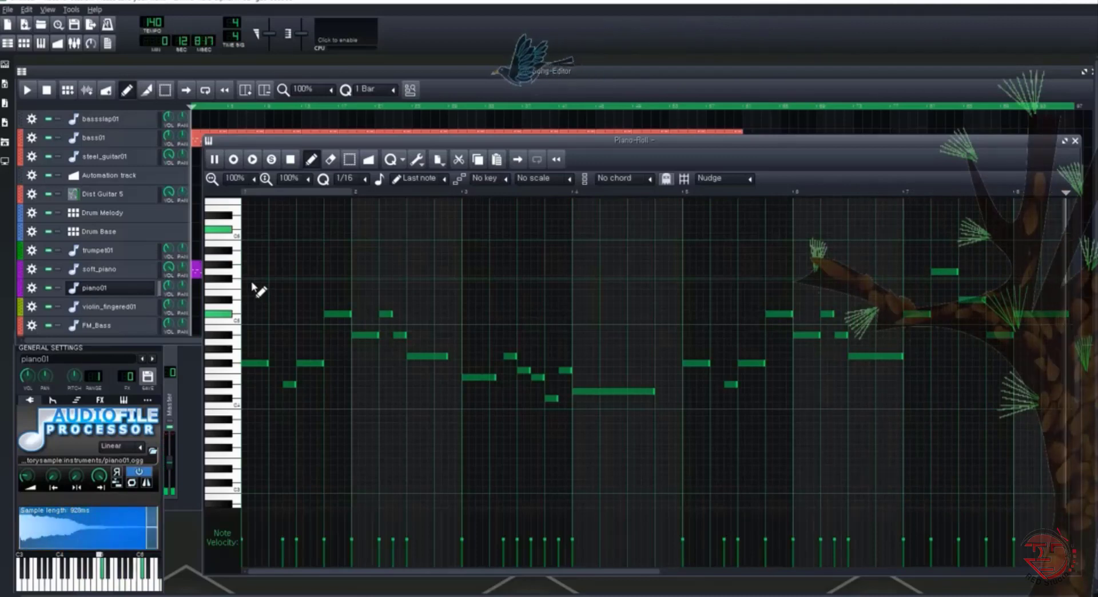
key("space")
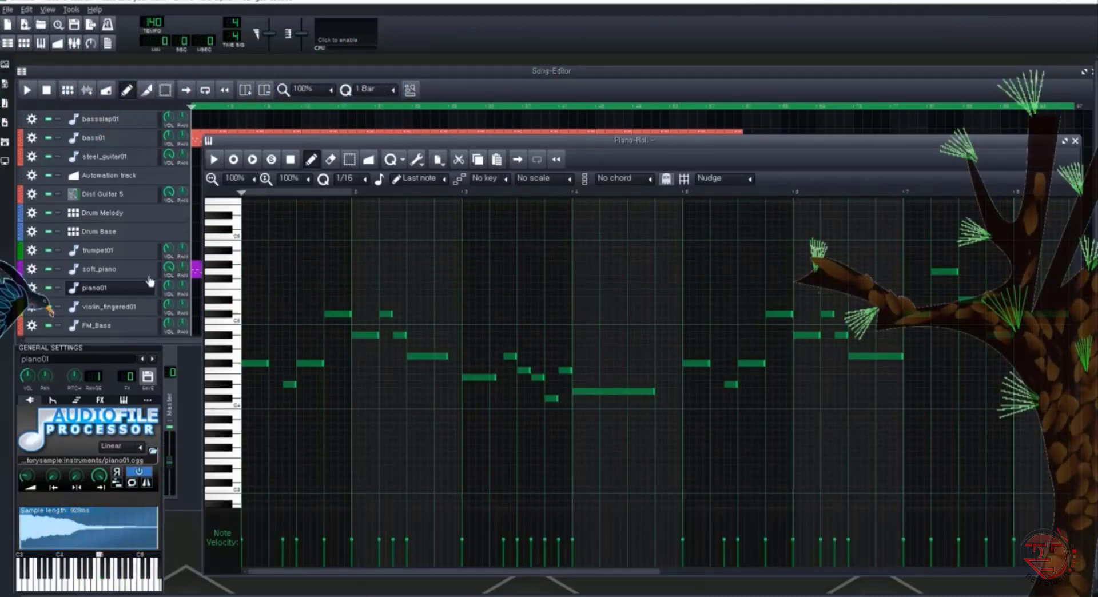
left_click(127, 290)
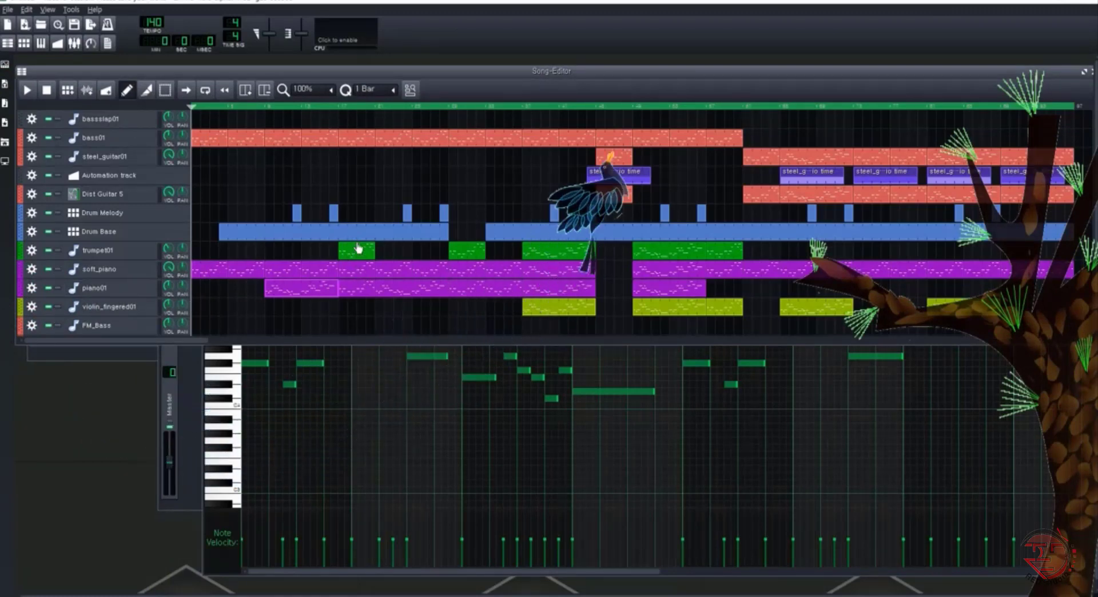
Audition the second piano01 clip in the Piano-Roll and stop playback
double_click(387, 291)
key("space")
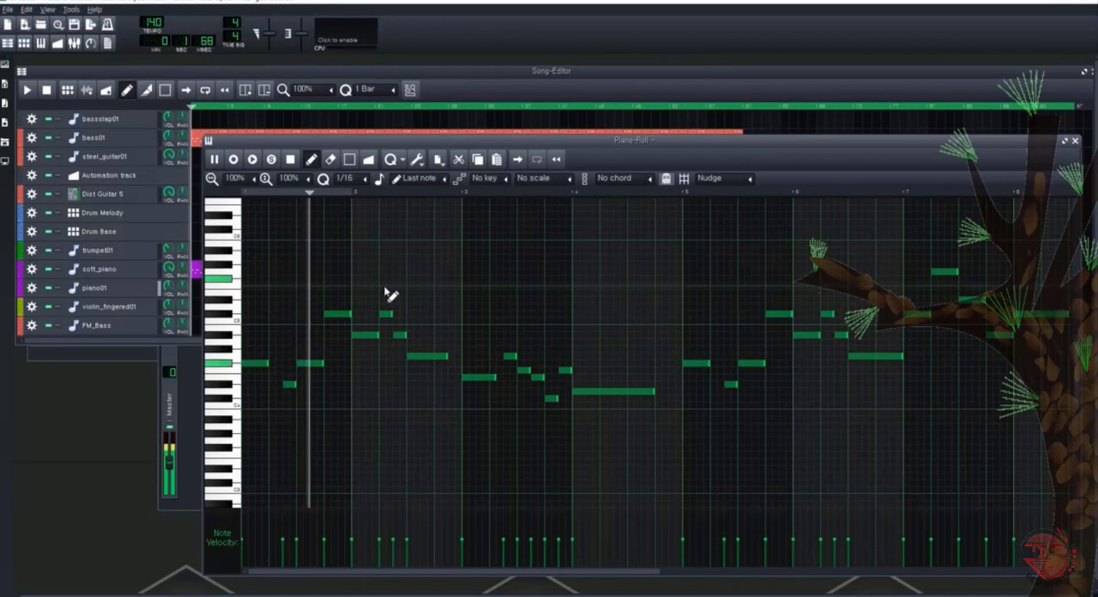
key("space")
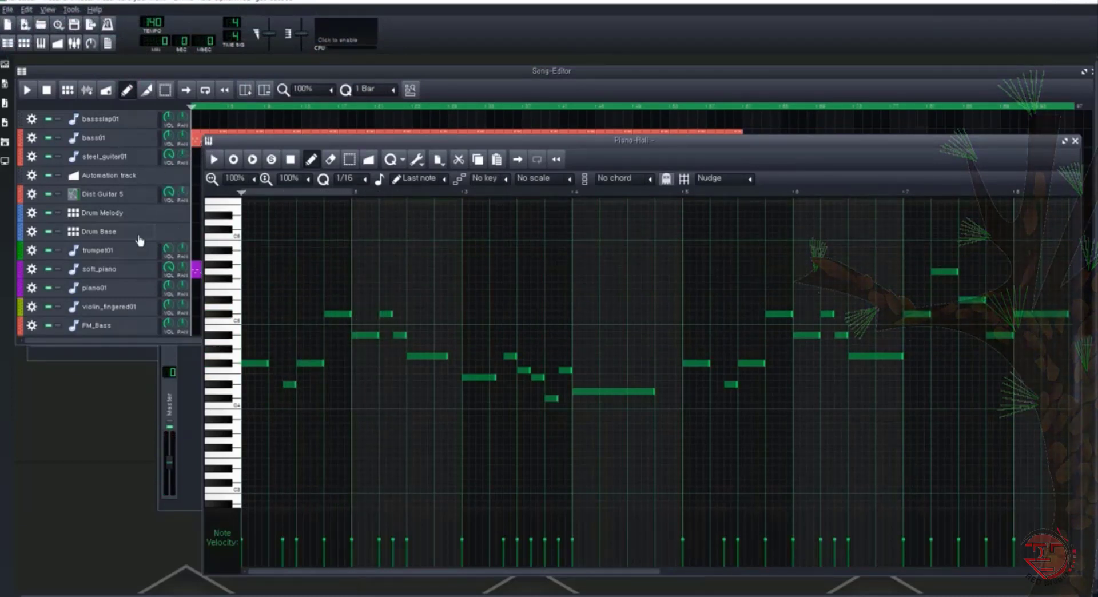
Audition the Drum Base and Drum Melody patterns in the Beat+Bassline Editor, and return to the Song-Editor
left_click(136, 197)
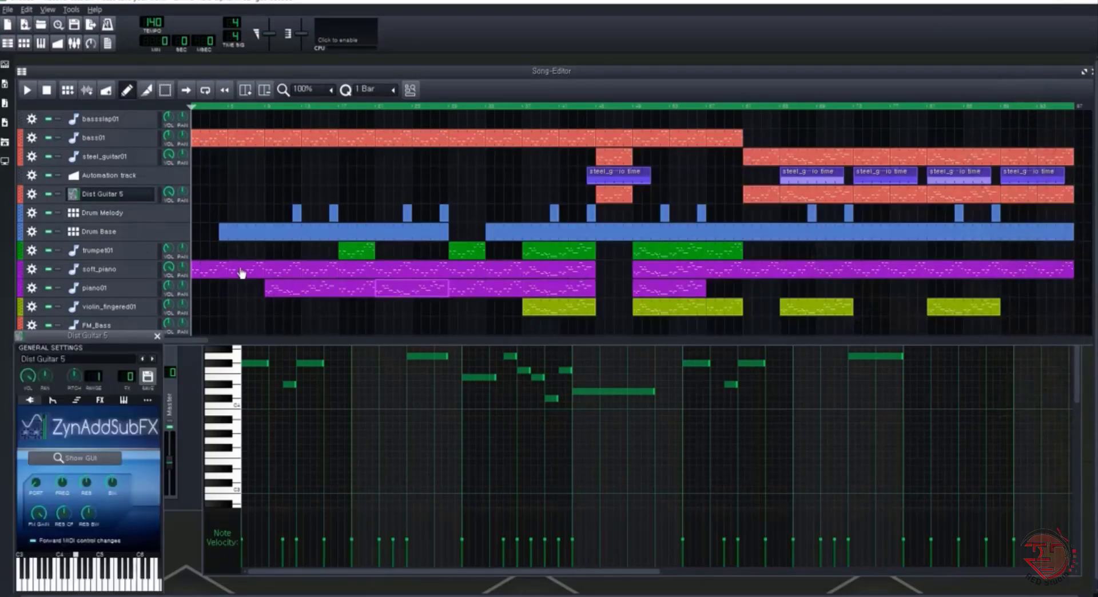
double_click(270, 238)
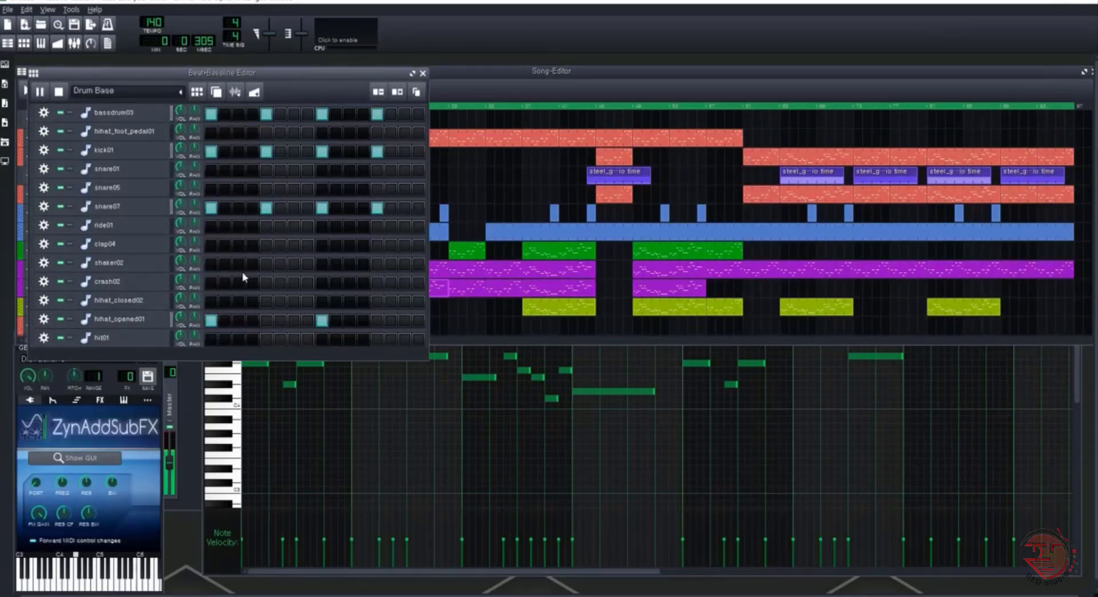
left_click_drag(279, 73, 478, 75)
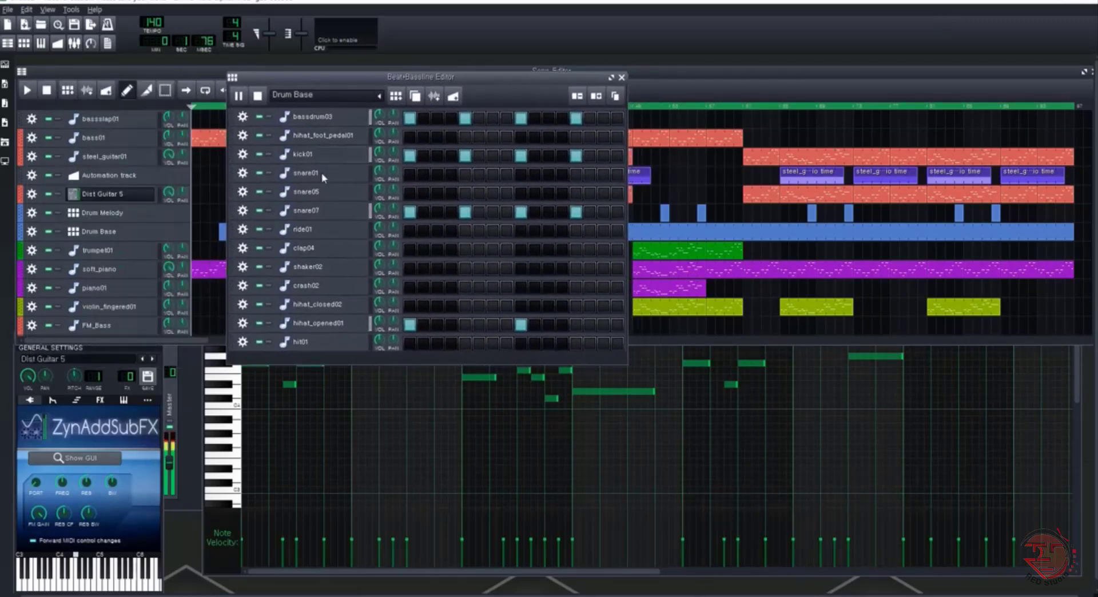
left_click(136, 192)
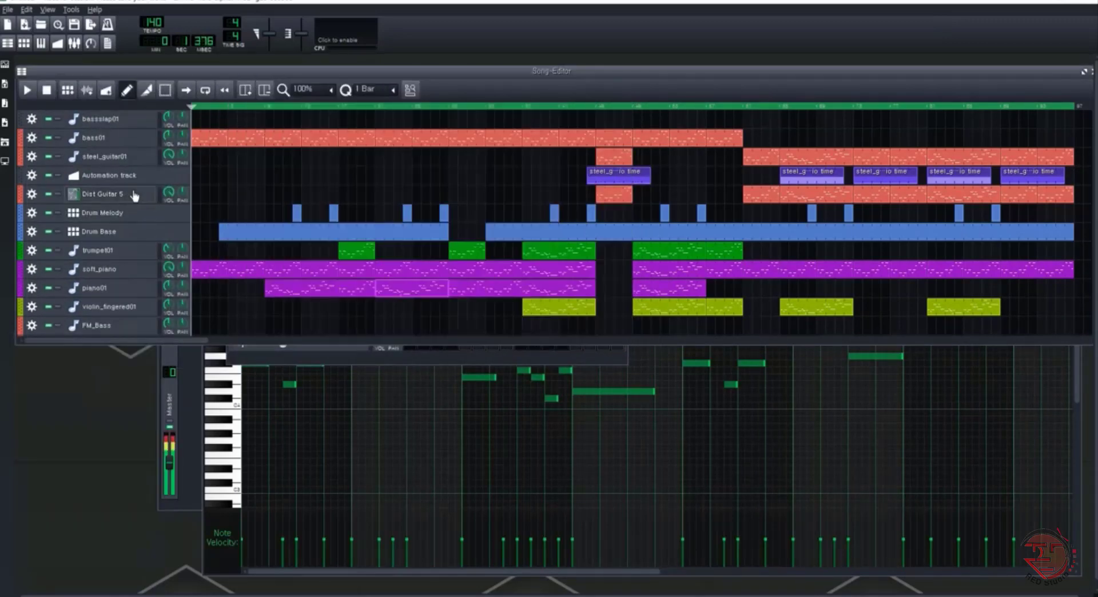
left_click(118, 231)
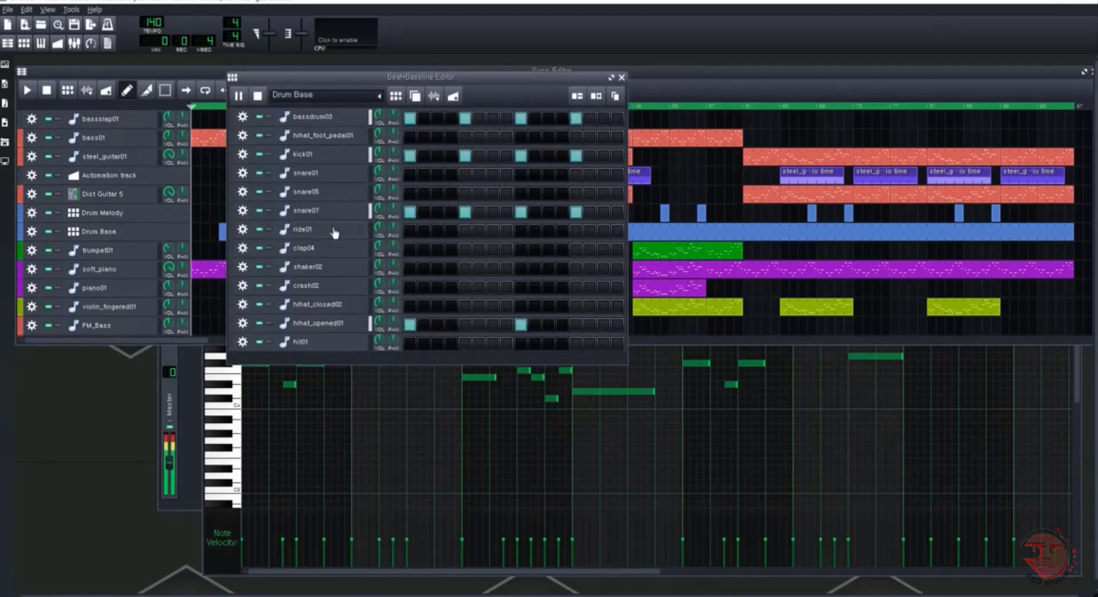
left_click(622, 78)
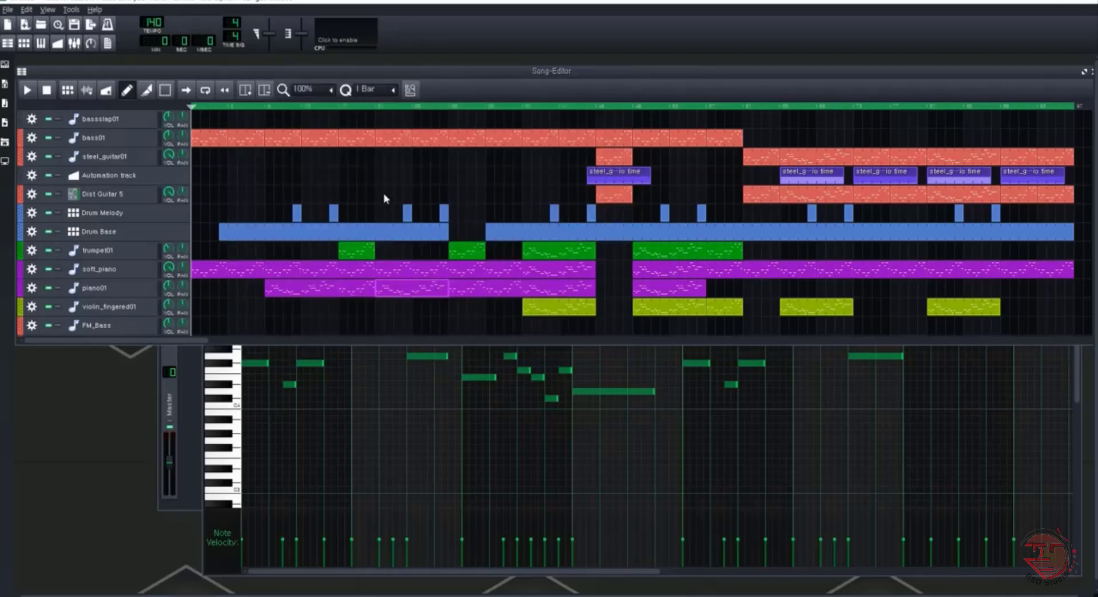
double_click(297, 213)
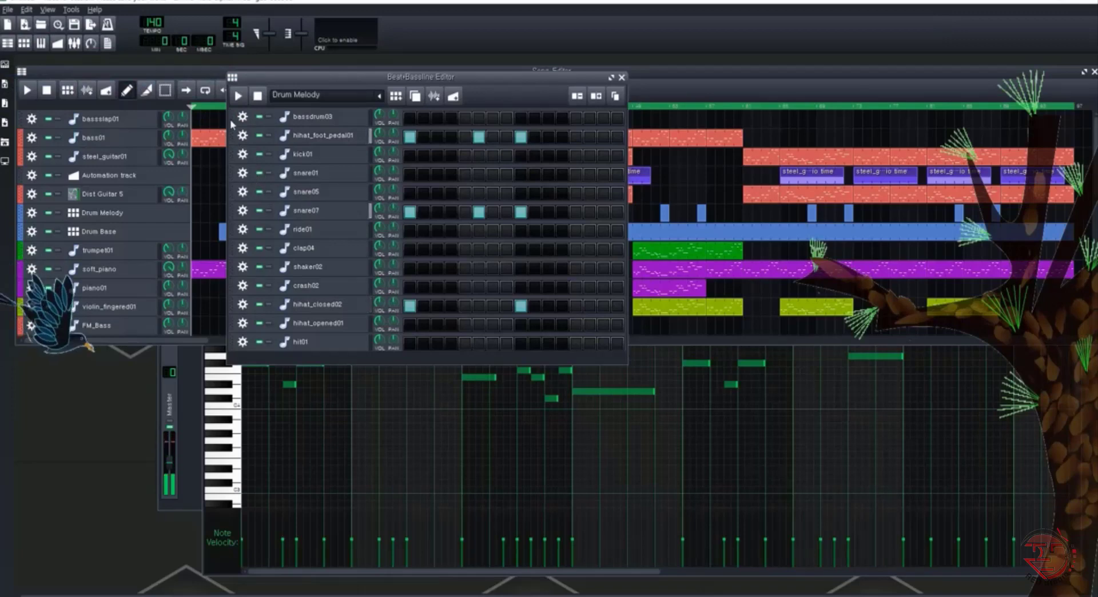
left_click(219, 77)
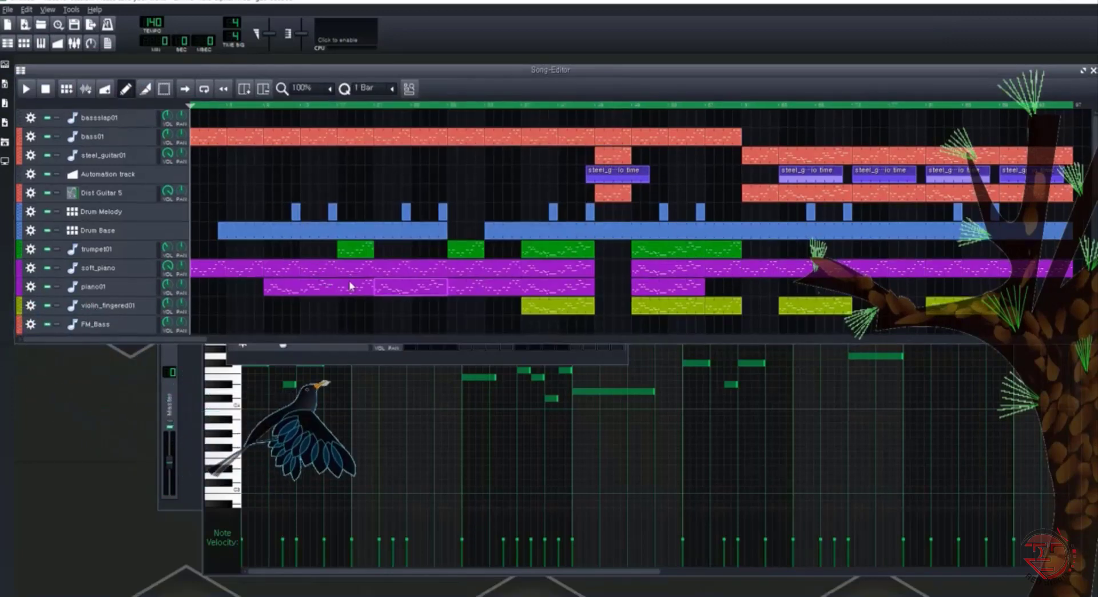
Audition the first trumpet01 clip in the Piano-Roll with its instrument settings shown, and close the settings
double_click(361, 255)
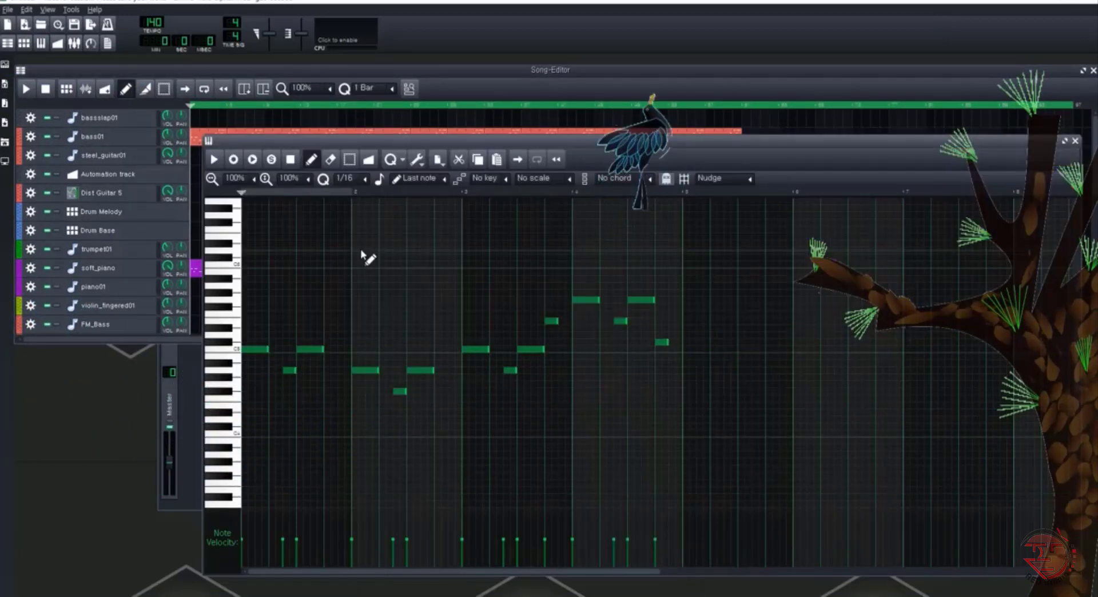
left_click(122, 249)
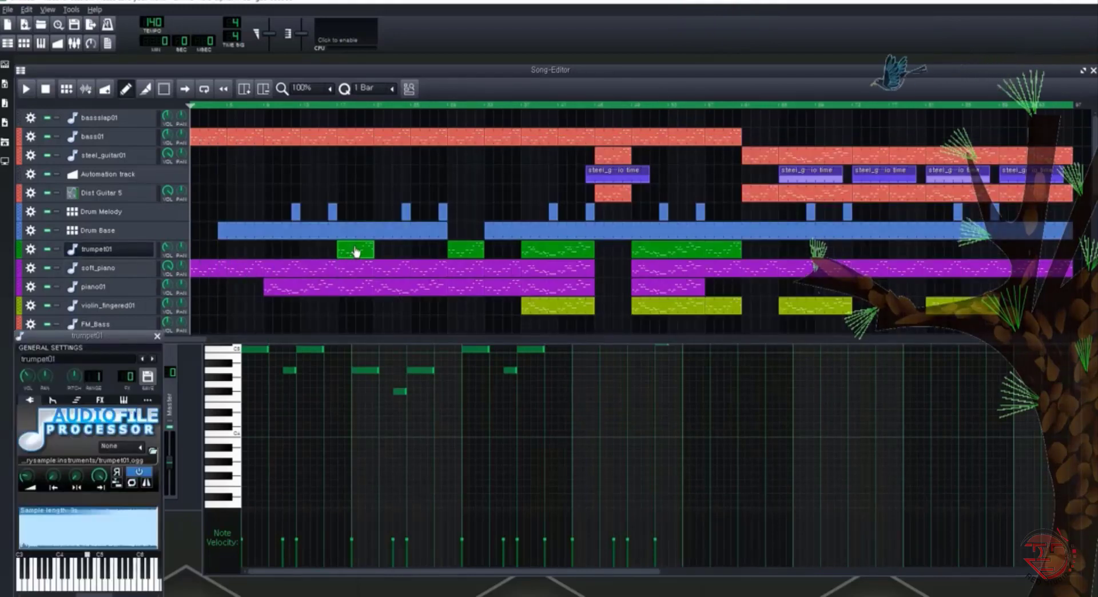
left_click(40, 48)
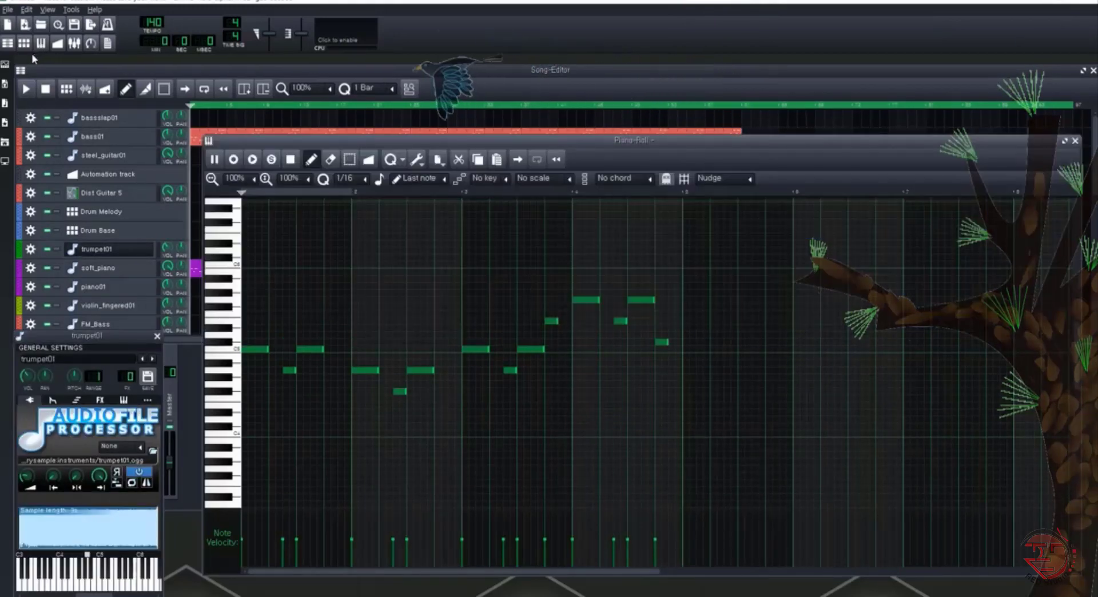
key("space")
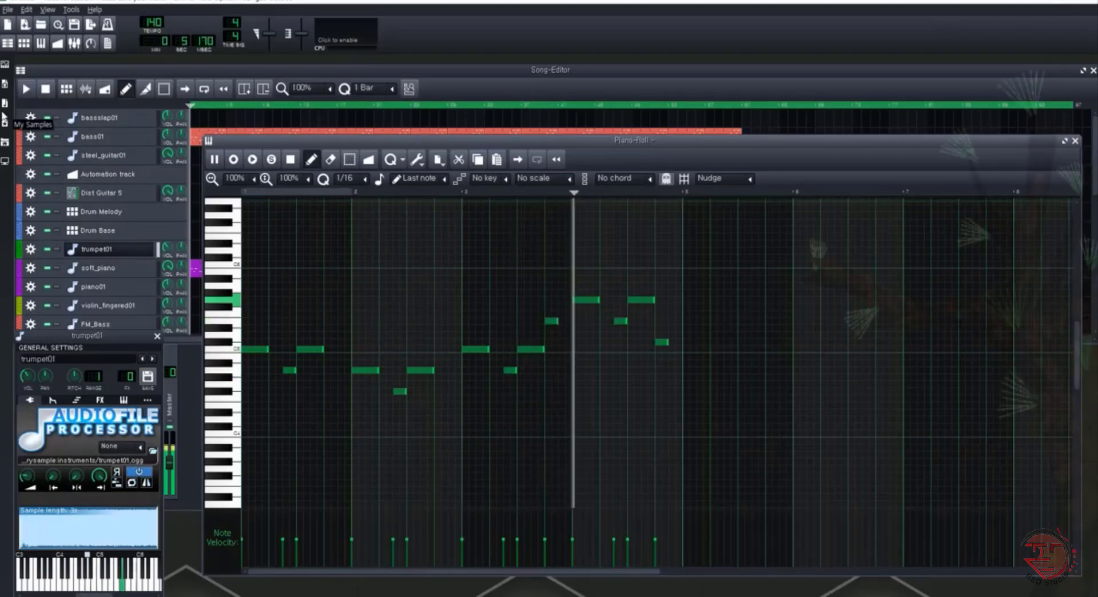
key("space")
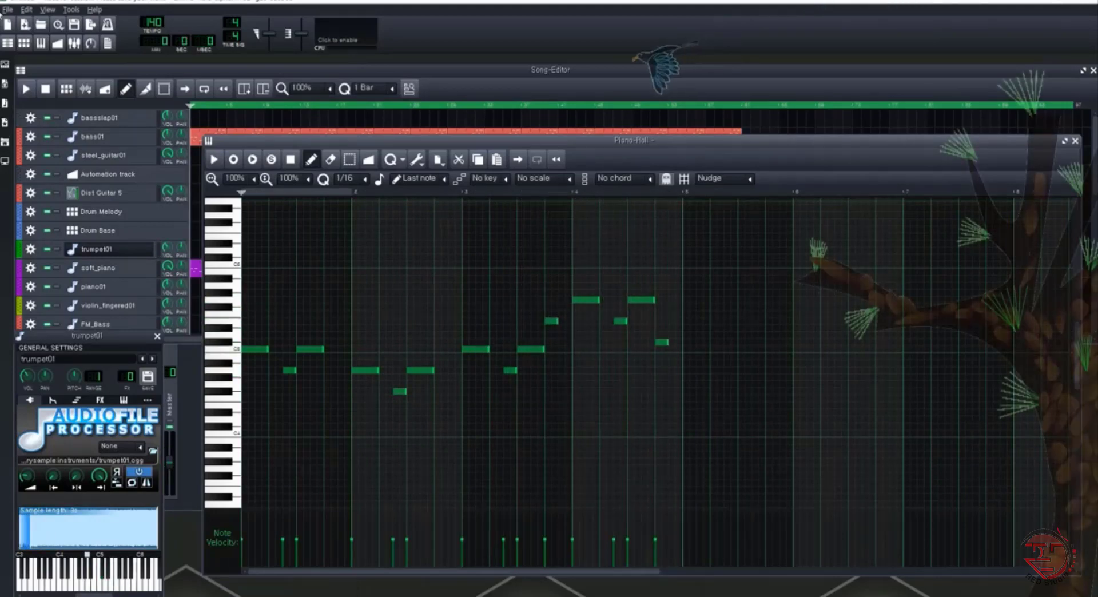
left_click(143, 218)
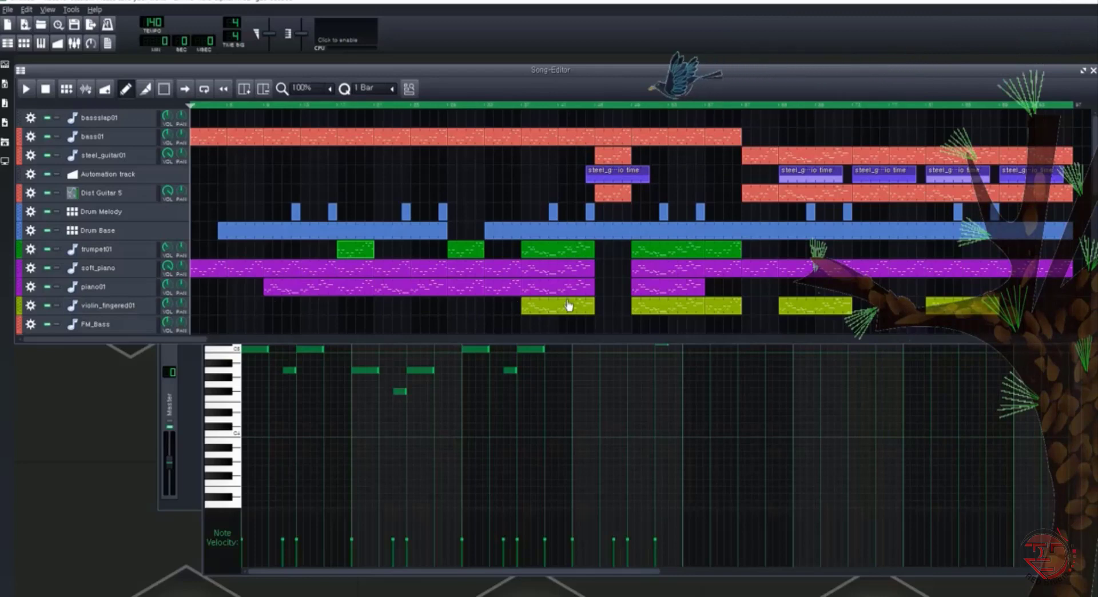
Audition the first violin_fingered01 clip in the Piano-Roll with its instrument settings shown, and close the settings
double_click(545, 309)
left_click(137, 309)
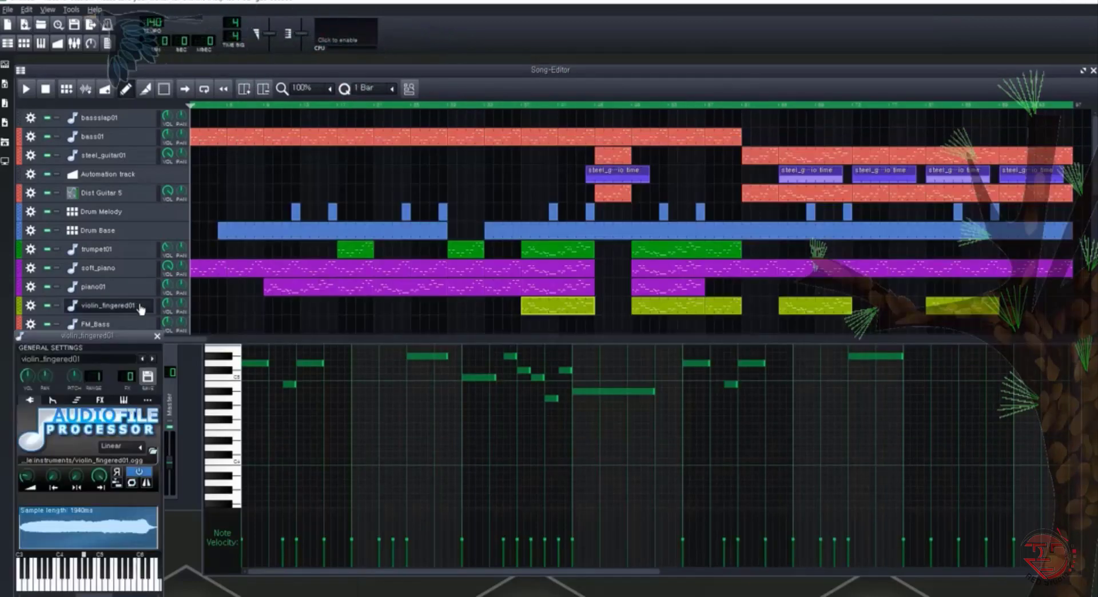
left_click(40, 45)
key("space")
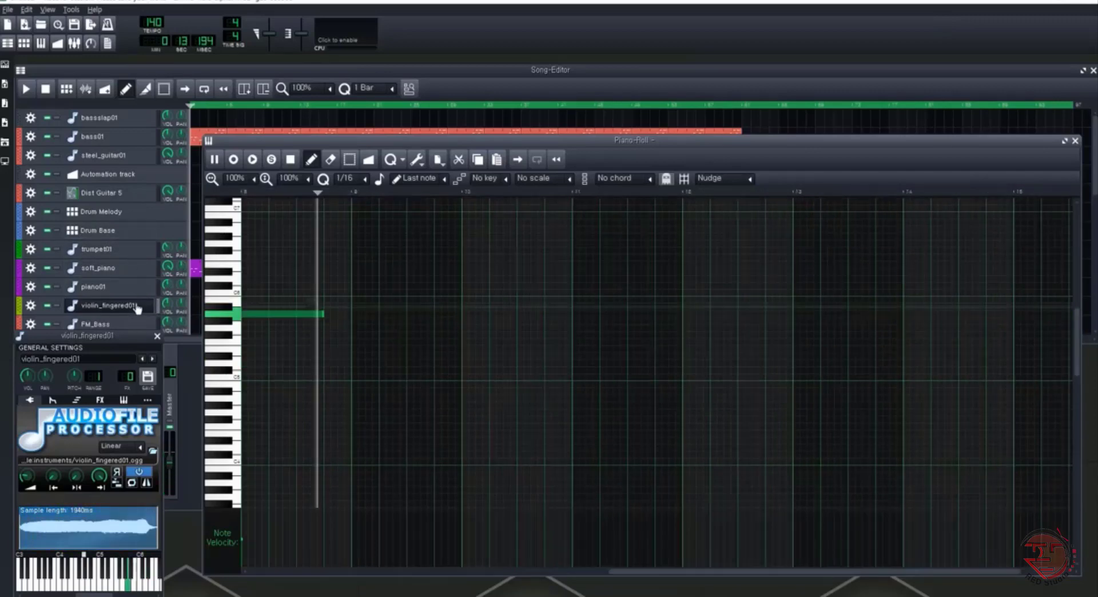
left_click(140, 307)
key("space")
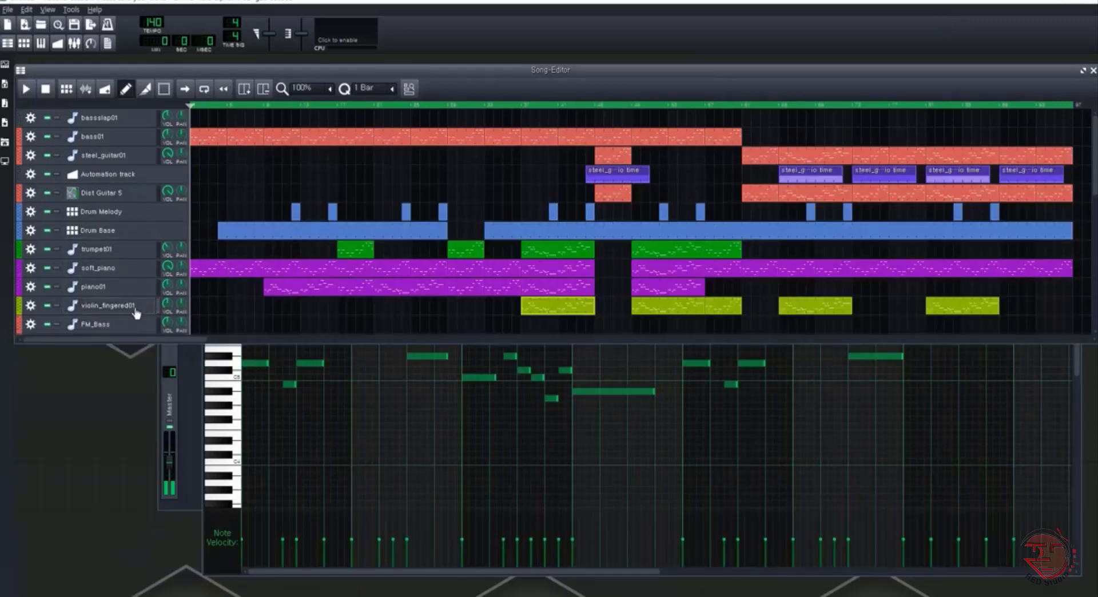
Audition the soft_piano clip directly below the third trumpet01 clip, showing its instrument settings, and return to the Song-Editor
double_click(546, 268)
key("space")
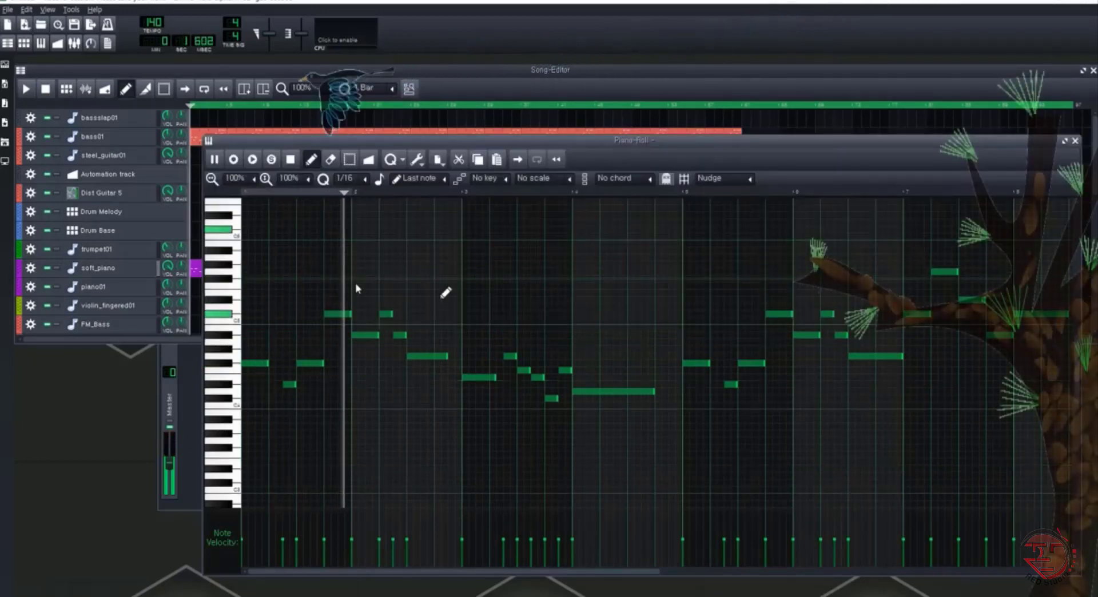
left_click(126, 269)
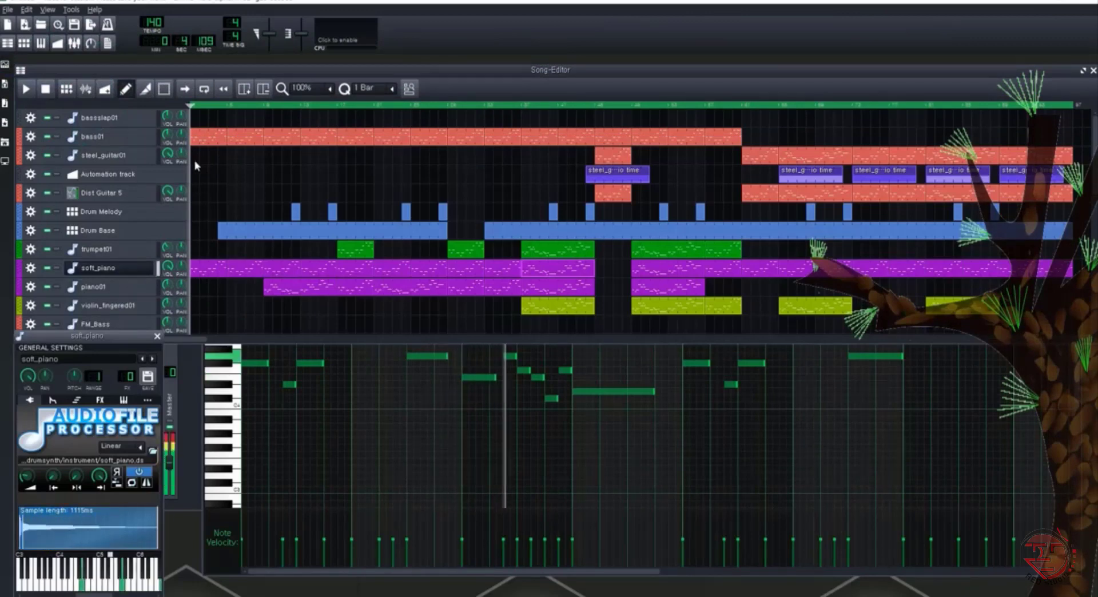
left_click(40, 45)
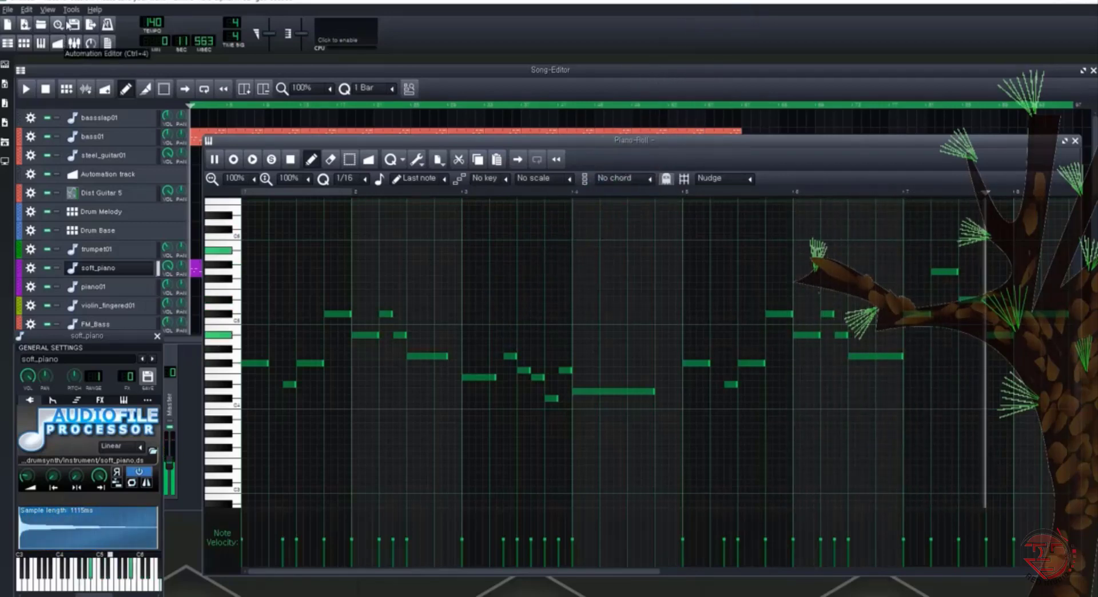
key("space")
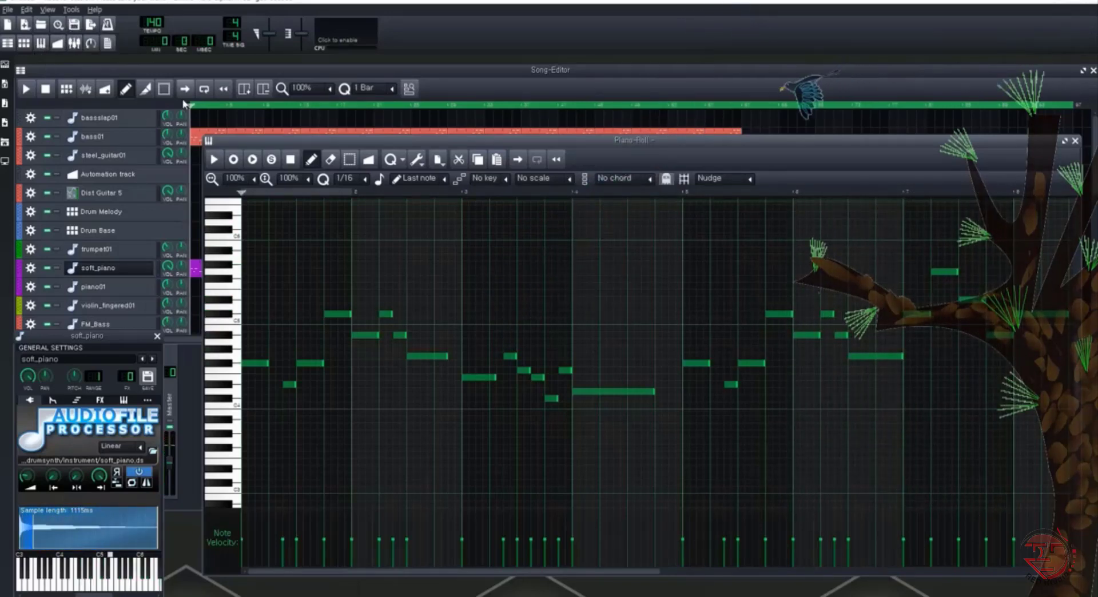
left_click(255, 72)
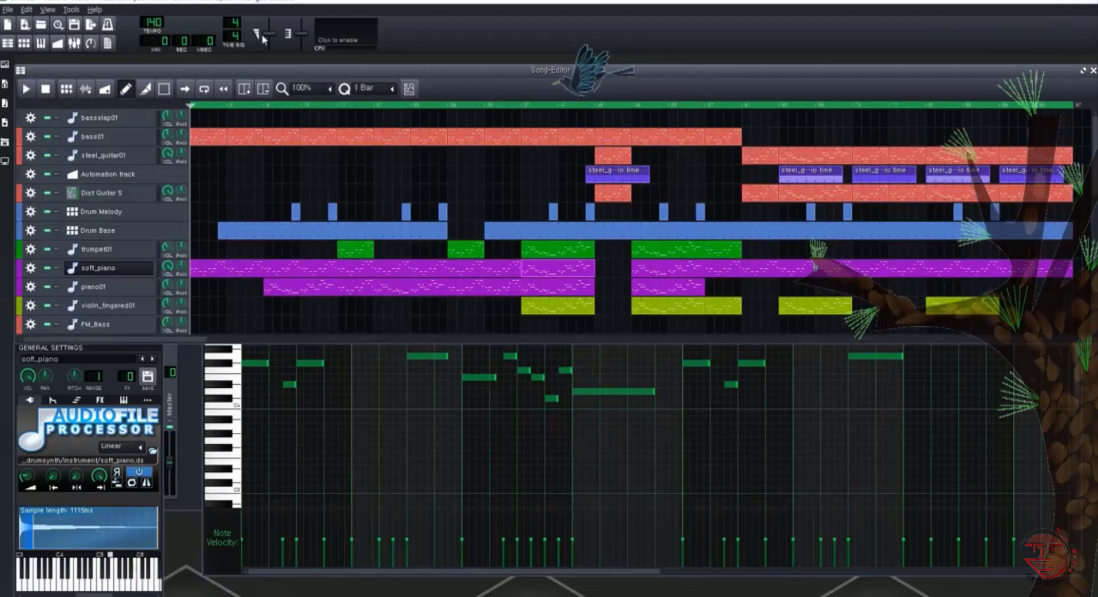
double_click(144, 270)
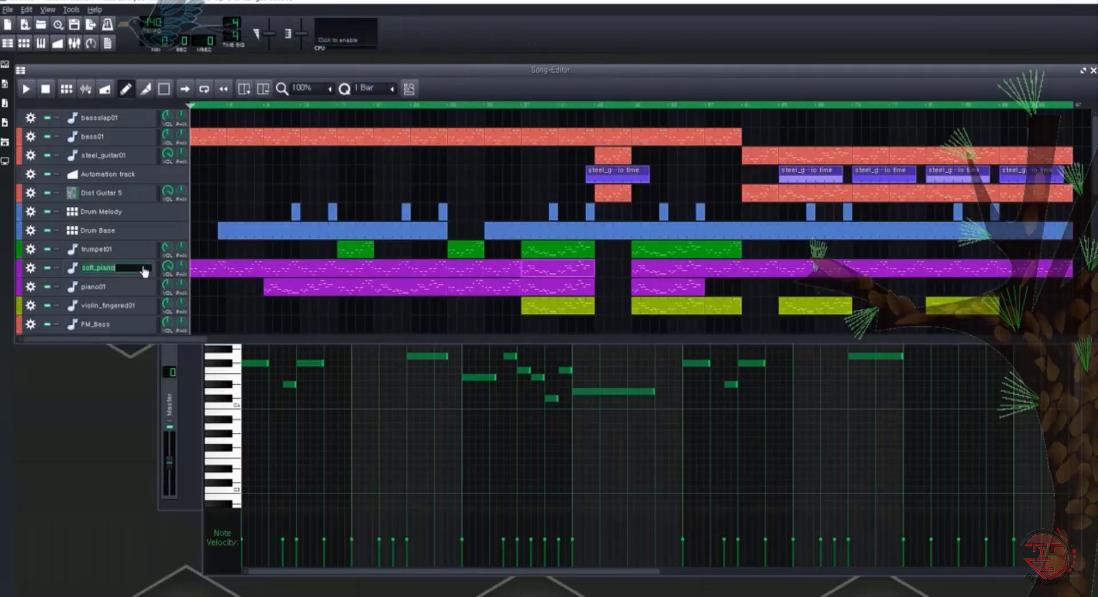
Audition the third trumpet01 clip in the Piano-Roll with its instrument settings shown, and close the settings in the Song-Editor
double_click(537, 255)
left_click(96, 252)
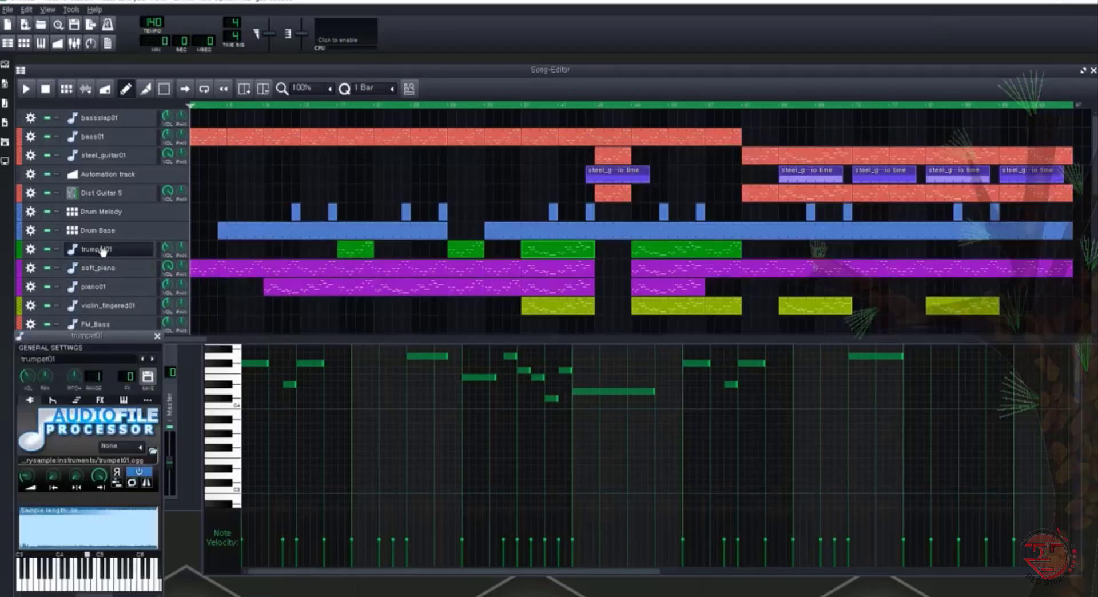
left_click(41, 42)
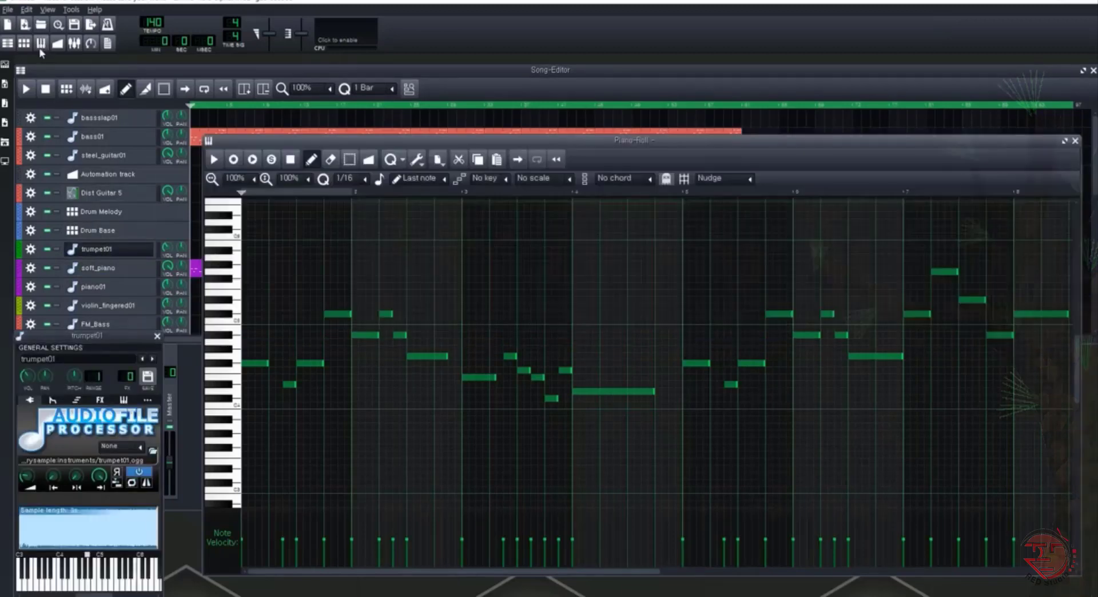
key("space")
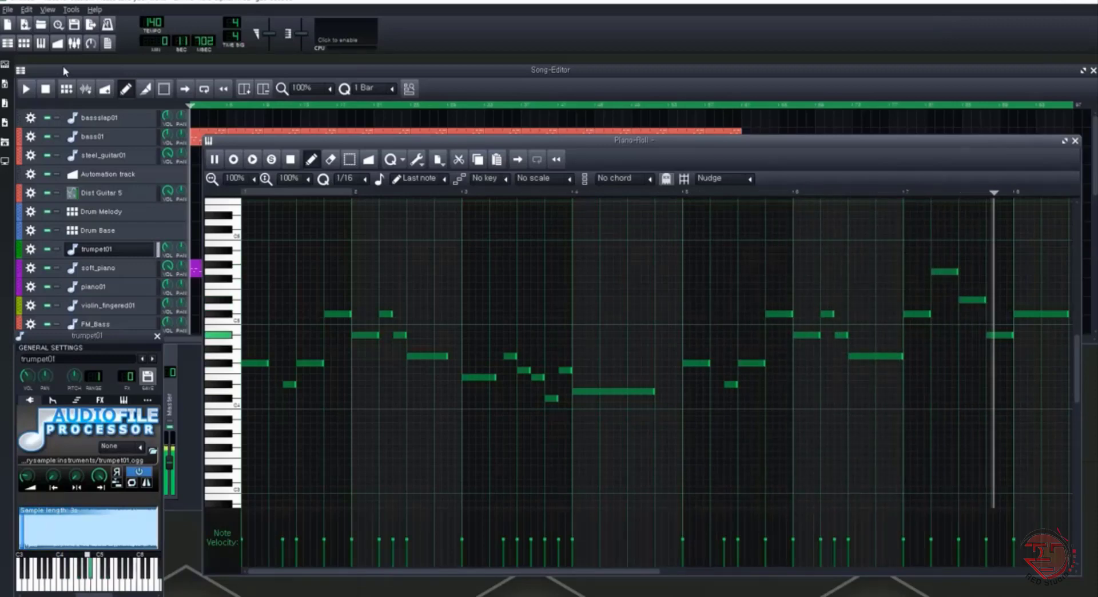
key("space")
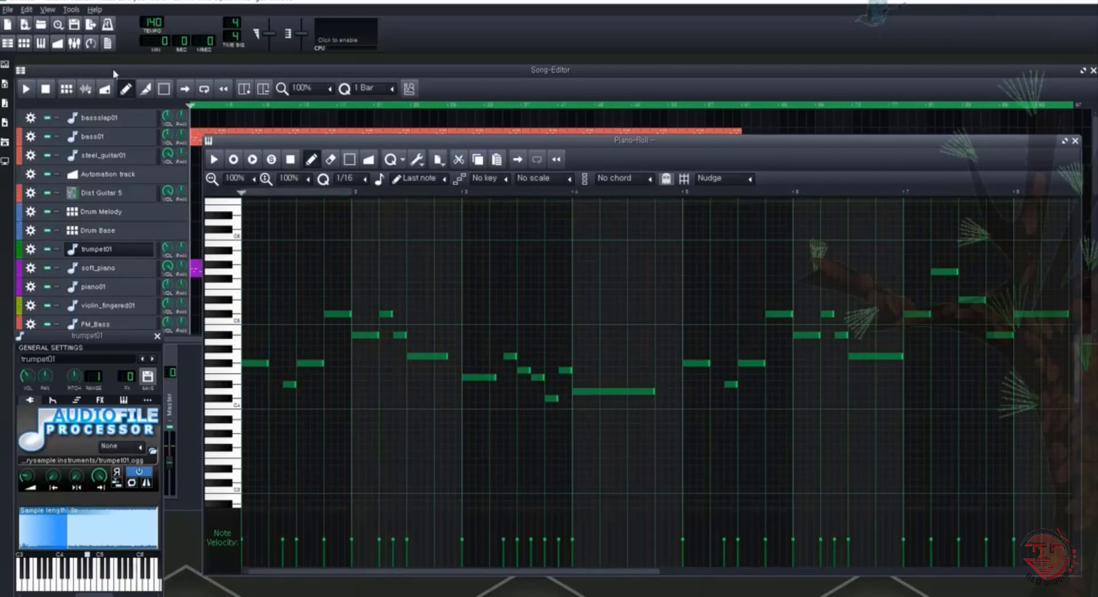
left_click(48, 90)
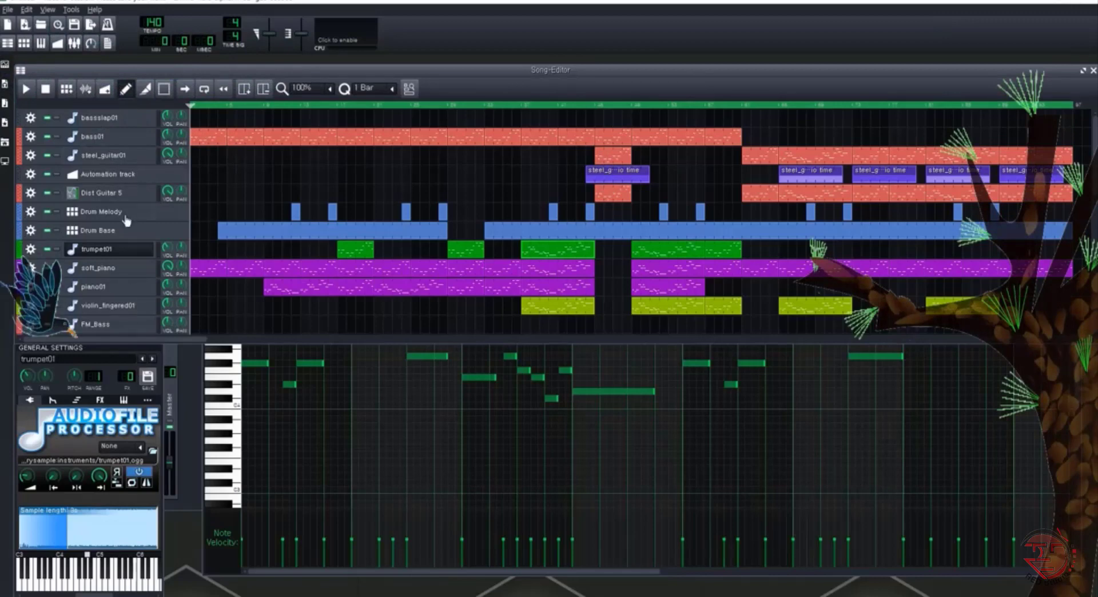
left_click(131, 247)
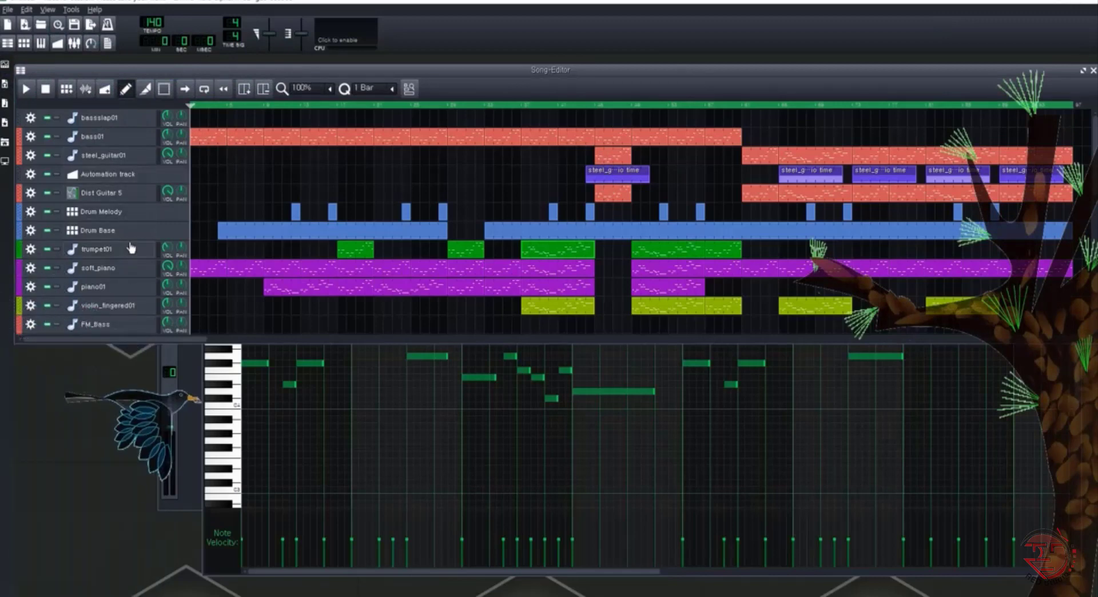
Show the steel_guitar01 instrument settings and view the first two Arpeggio time automation clips in the Automation Editor
left_click(115, 156)
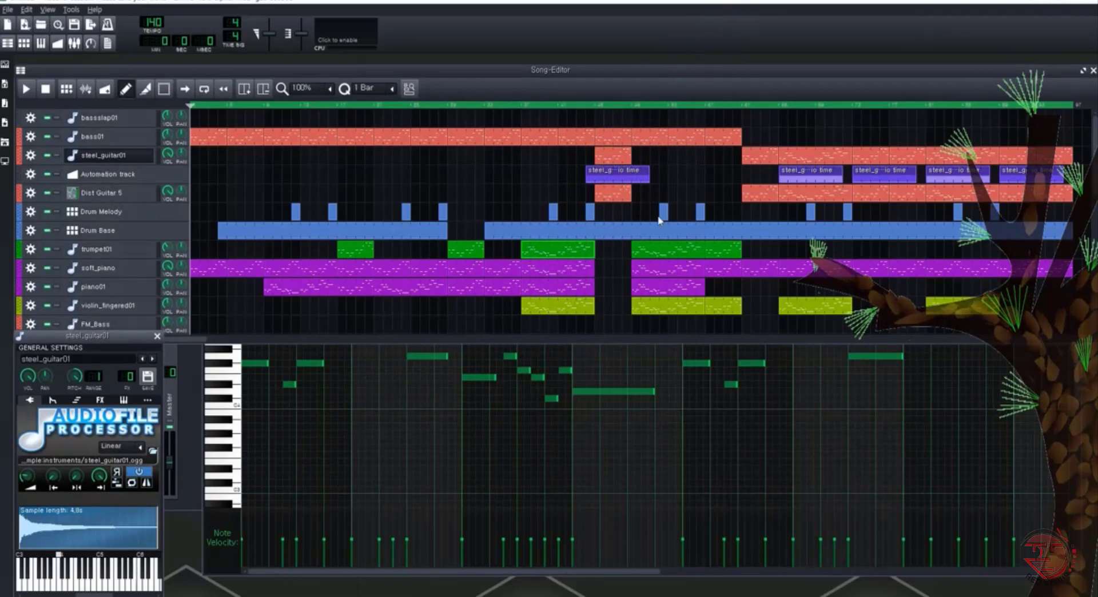
double_click(631, 178)
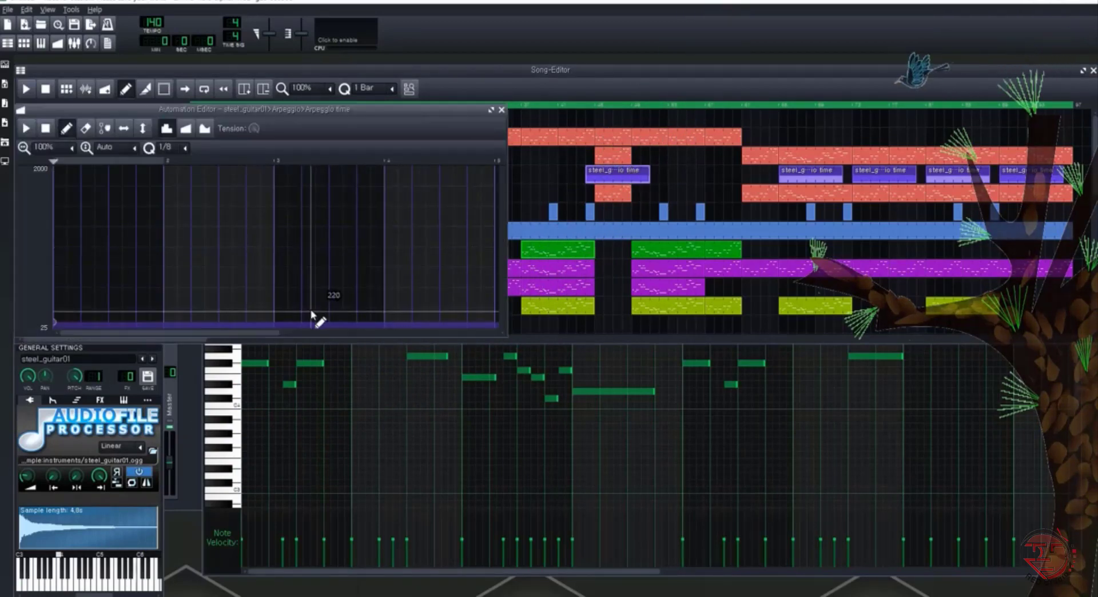
double_click(823, 175)
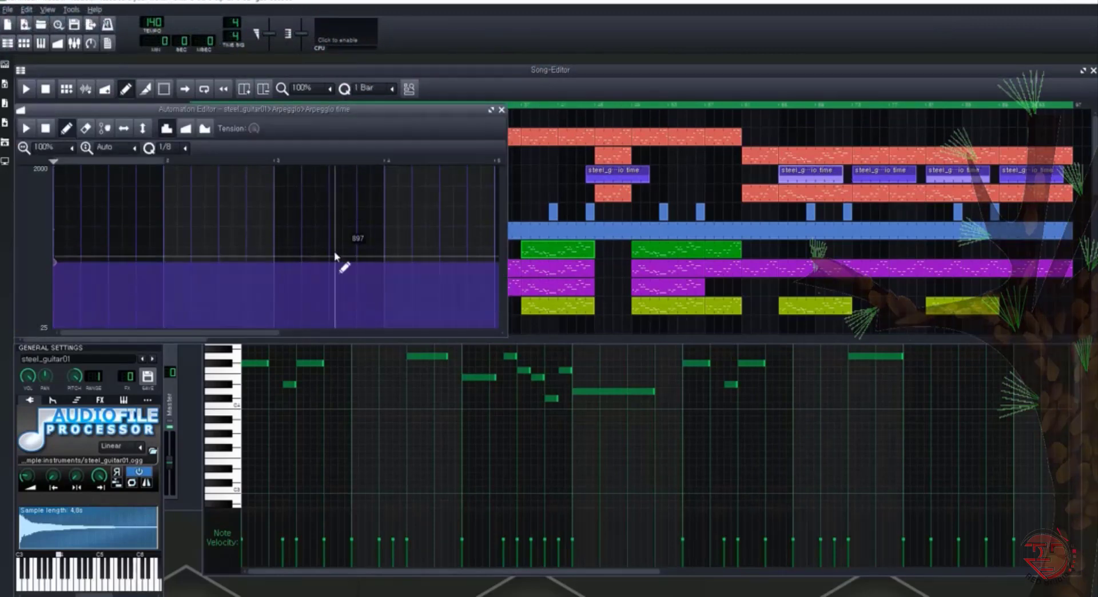
Audition the first steel_guitar01 clip in the Piano-Roll with its stacking and arpeggio settings shown, and return to the Song-Editor
left_click(591, 105)
double_click(605, 157)
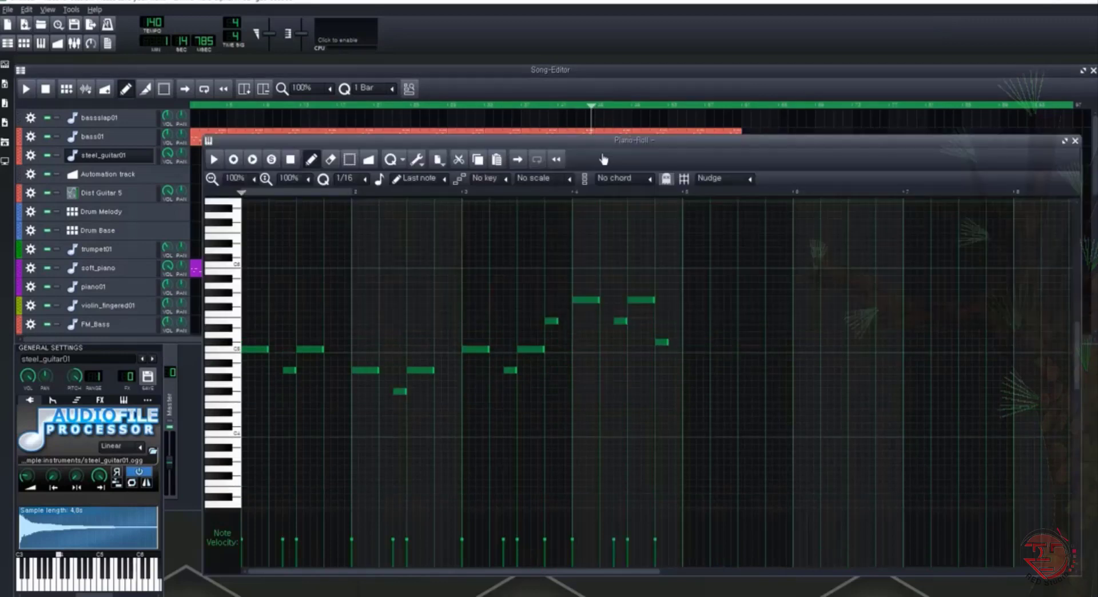
key("space")
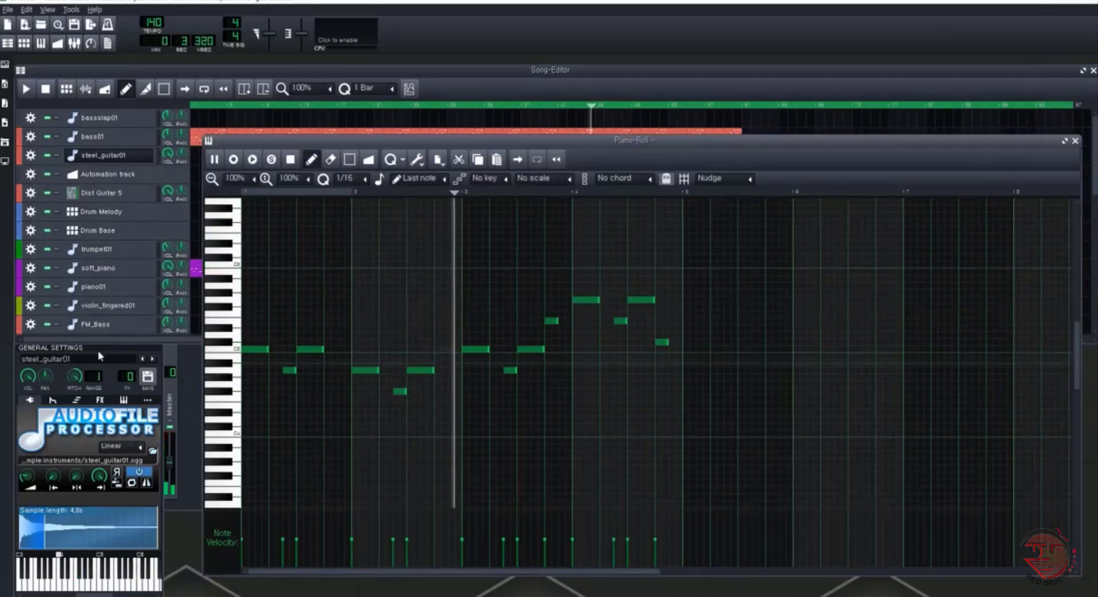
left_click(76, 399)
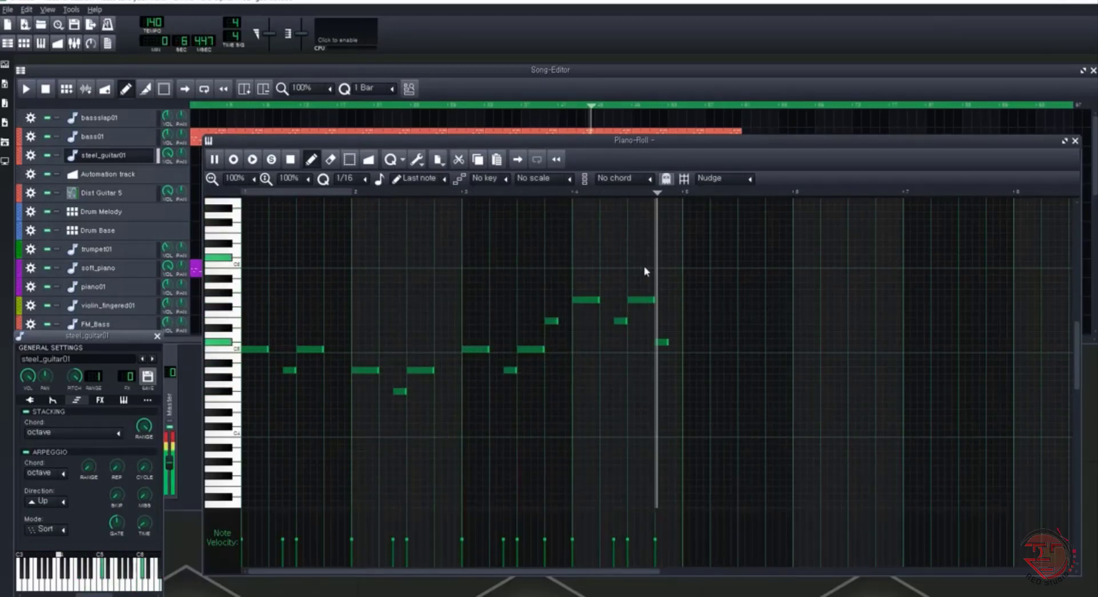
left_click(291, 159)
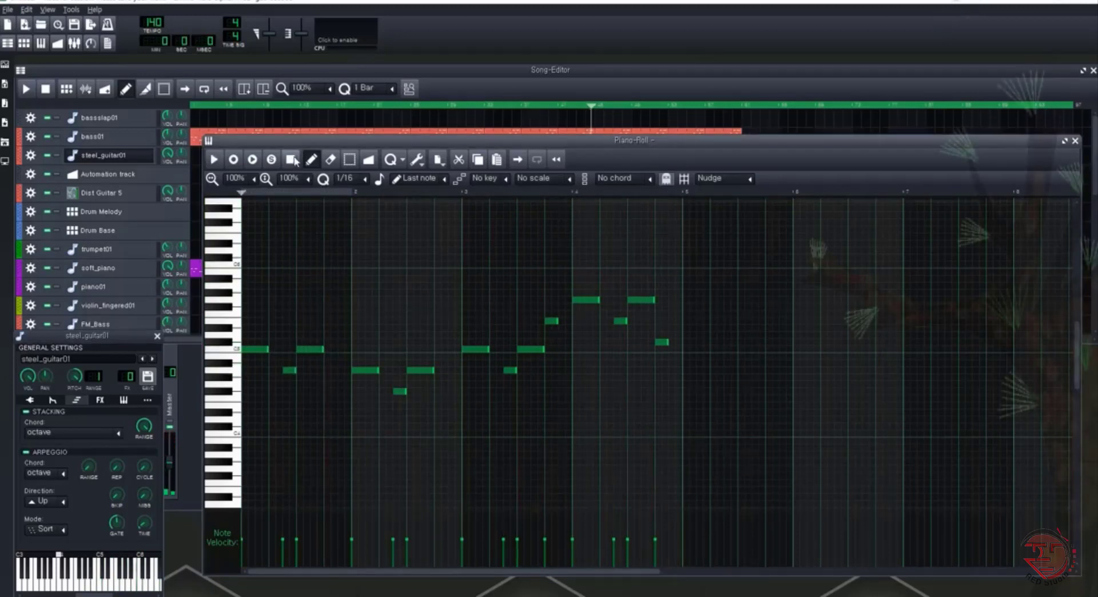
left_click(744, 91)
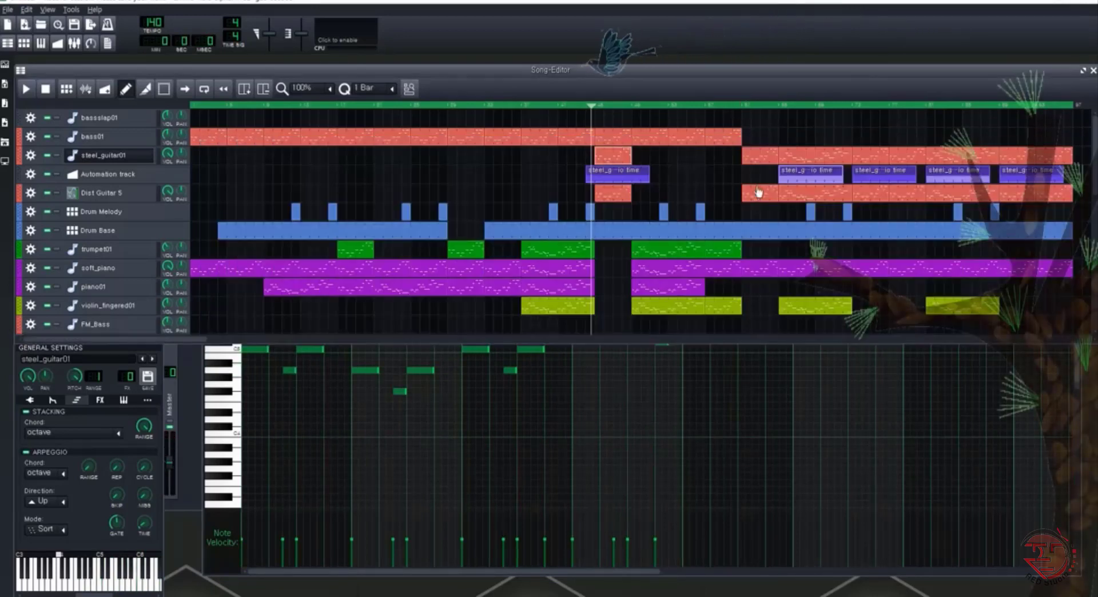
Reopen the second Arpeggio time automation clip, play the song from its start, and view the steel_guitar01 clip above it
double_click(787, 179)
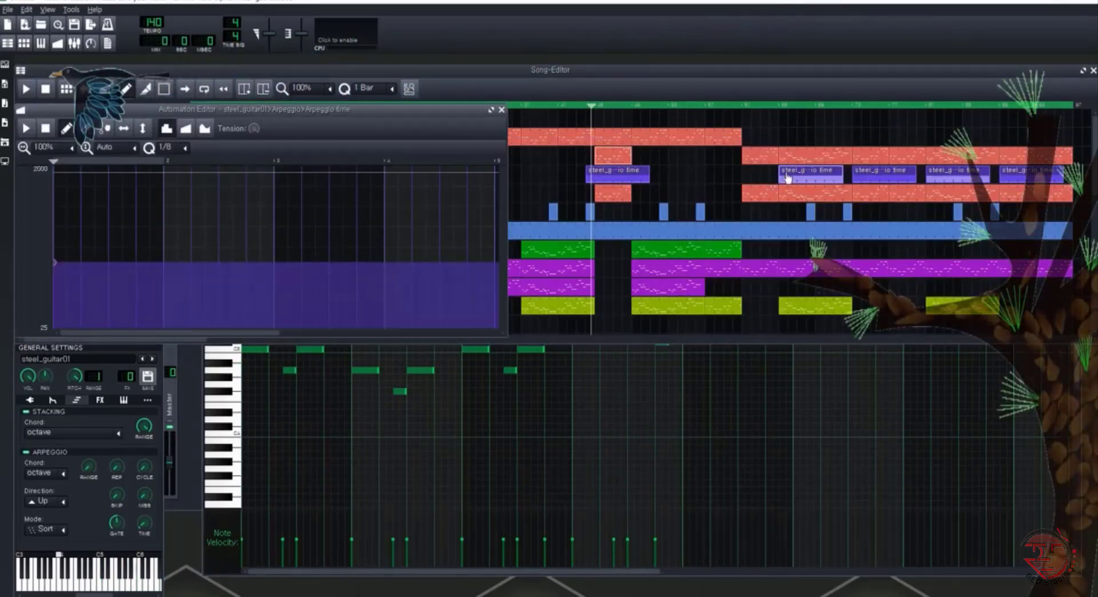
left_click(787, 106)
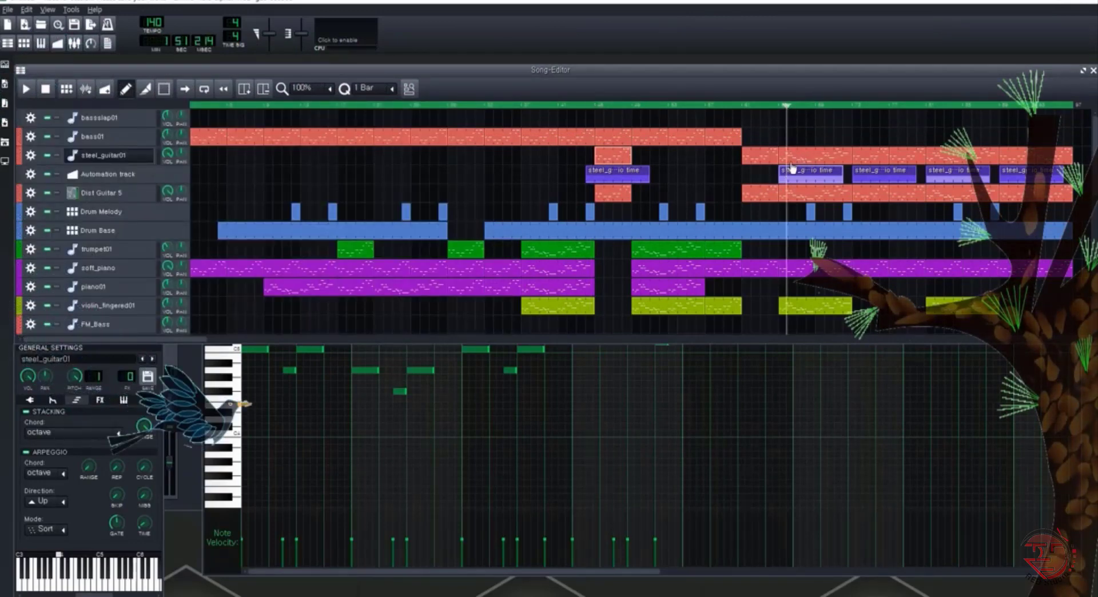
left_click(778, 107)
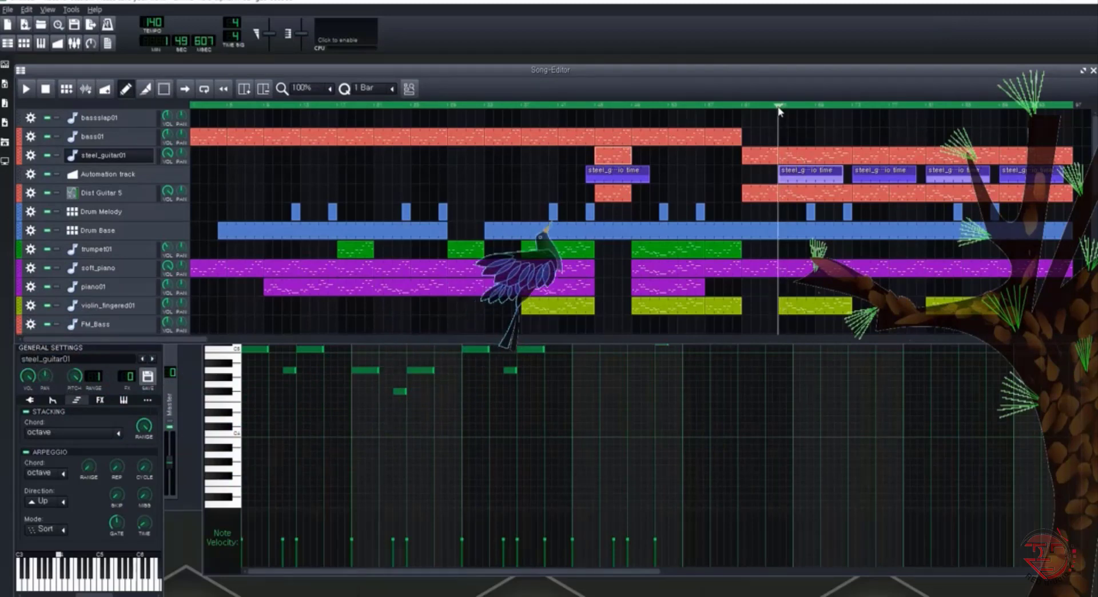
key("space")
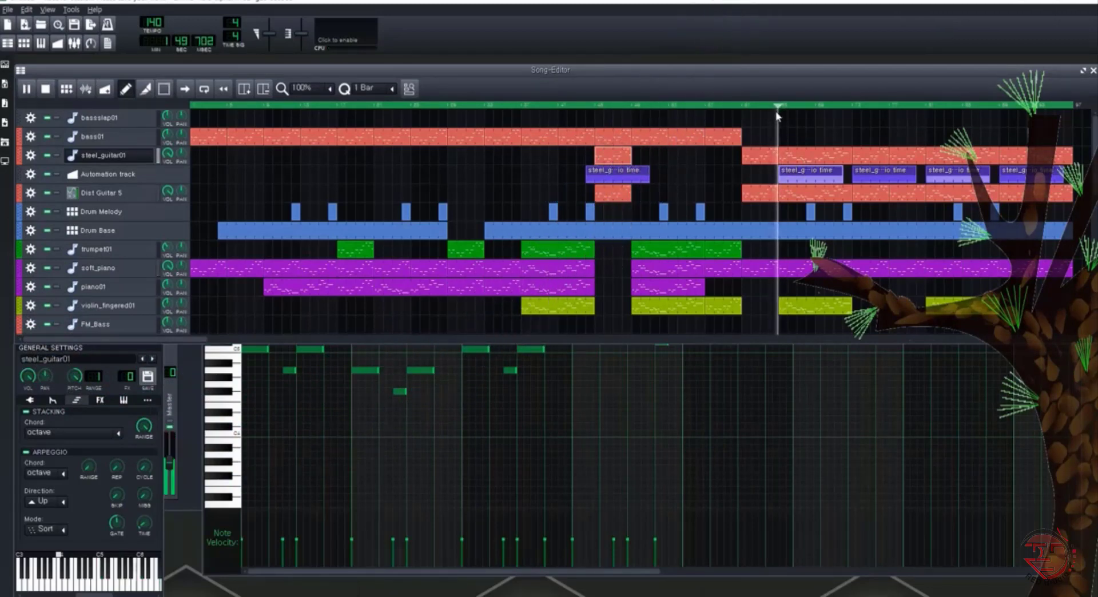
double_click(795, 156)
key("space")
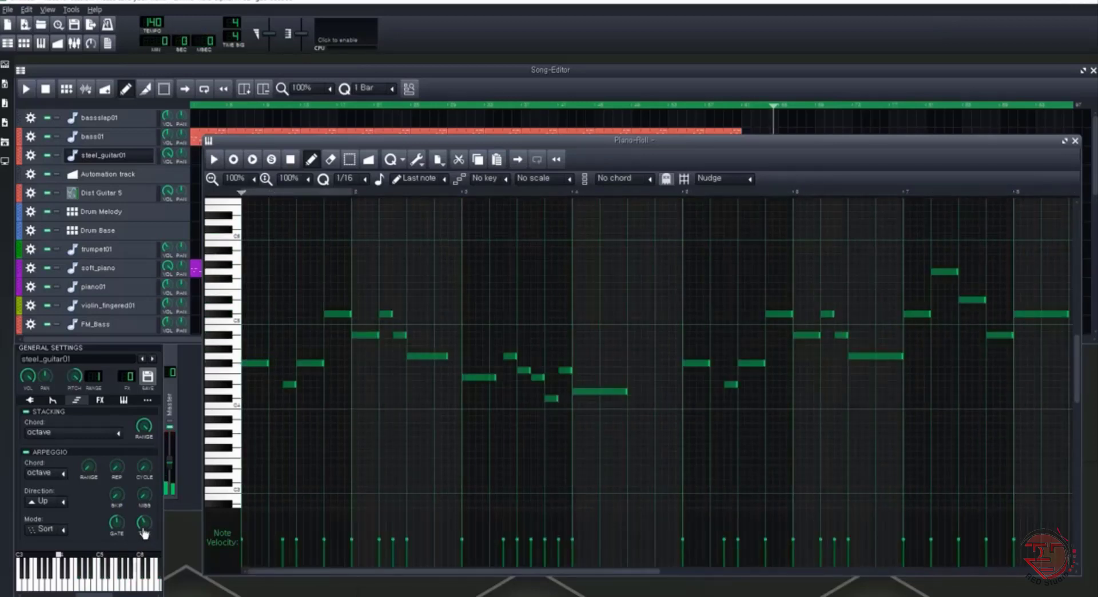
left_click(832, 67)
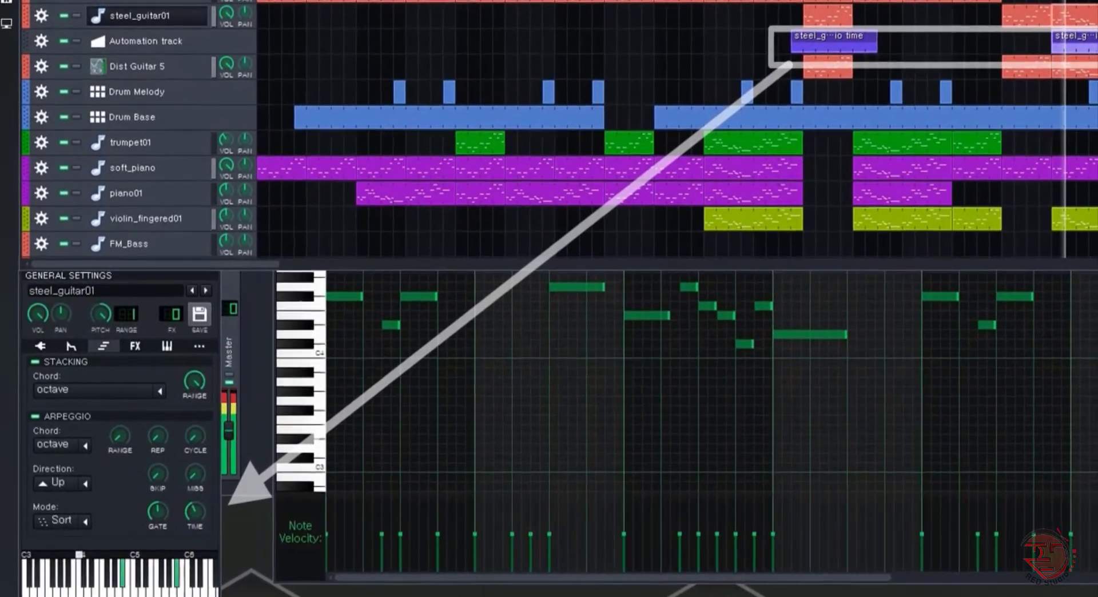
View the third and fourth Arpeggio time automation clips during playback, with the Automation Editor moved below the song tracks
double_click(1021, 69)
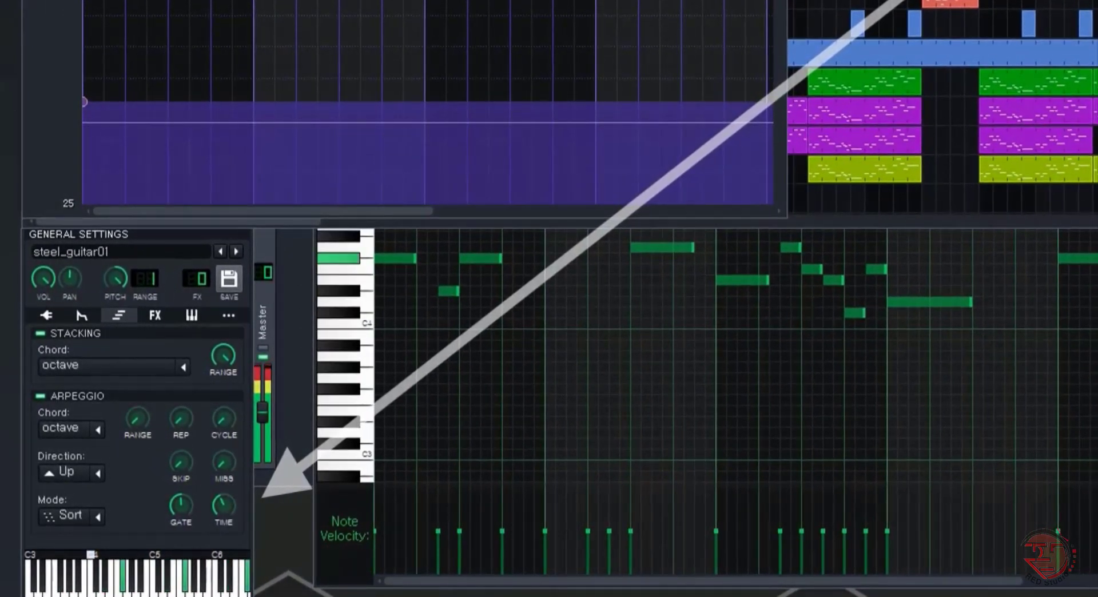
left_click_drag(610, 0, 870, 231)
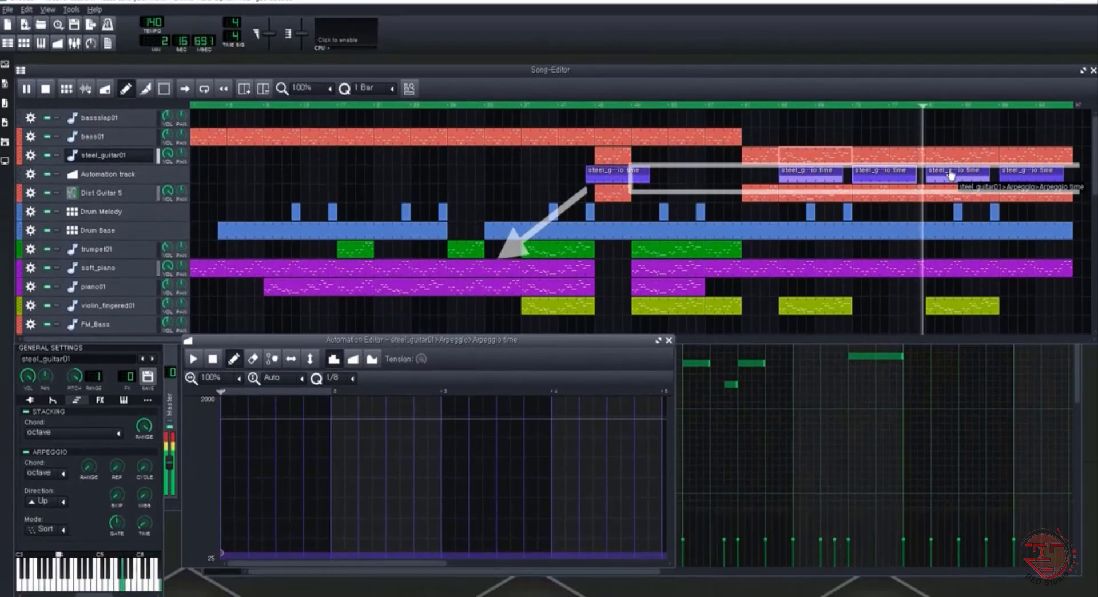
double_click(953, 175)
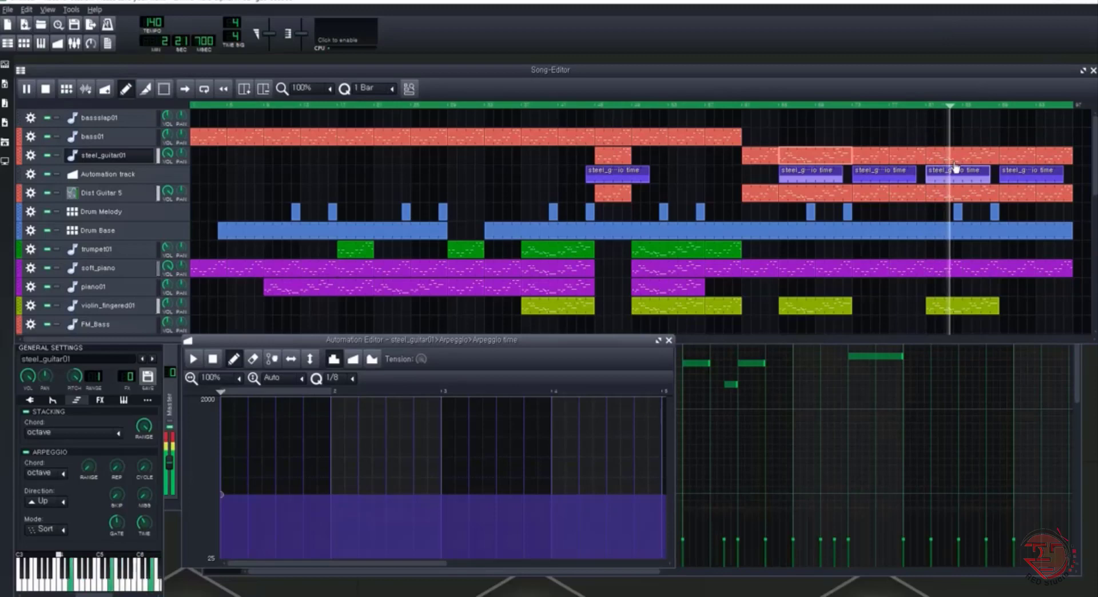
View the steel_guitar01 clip above the fourth automation clip in the Piano-Roll alongside the Automation Editor, and return to the Song-Editor
double_click(942, 158)
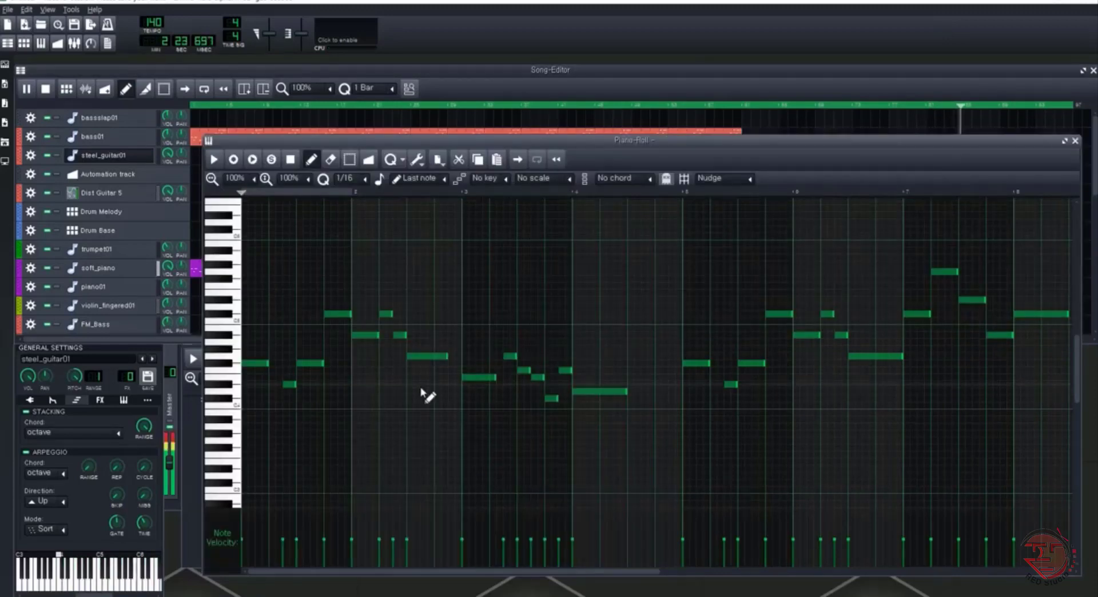
left_click(57, 46)
left_click_drag(293, 346, 128, 69)
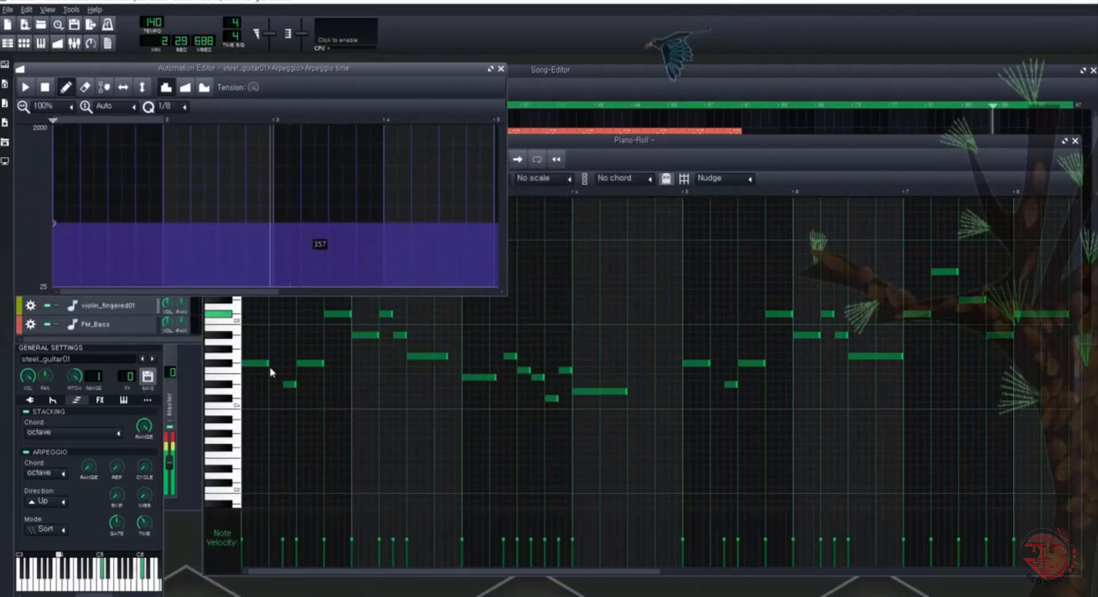
left_click(912, 89)
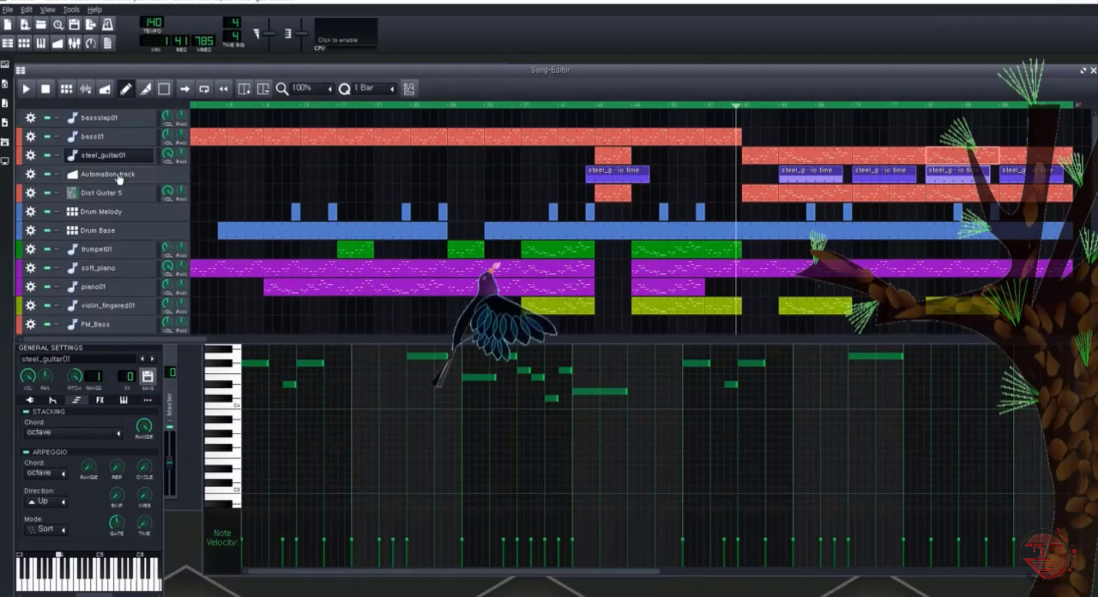
Close the Piano-Roll and arrange the bass01, steel_guitar01 and Dist Guitar 5 instrument windows side by side below the song tracks
left_click(41, 44)
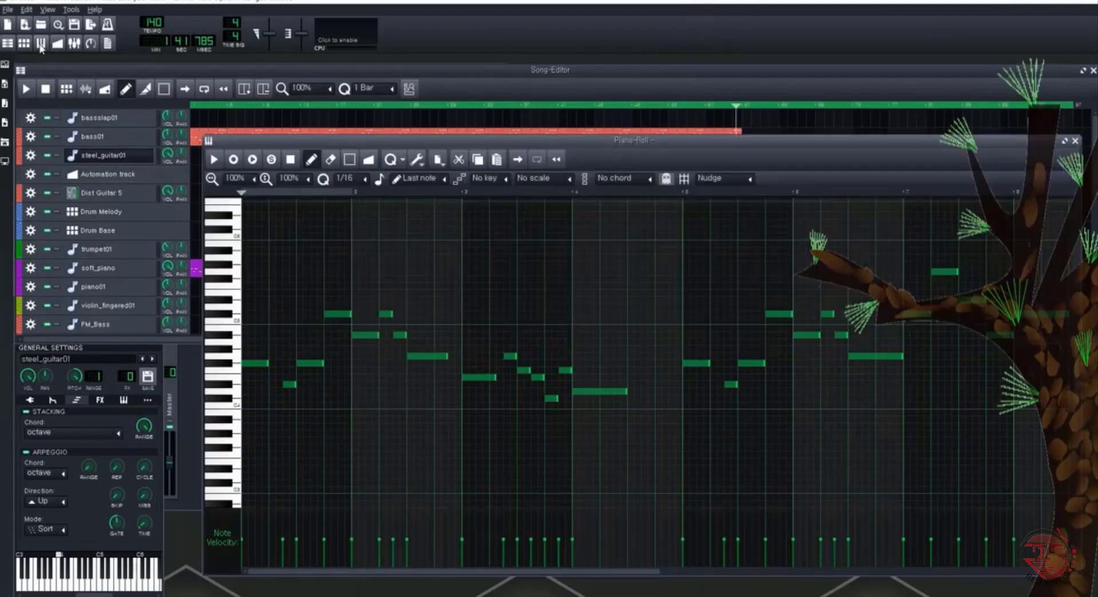
left_click(1075, 141)
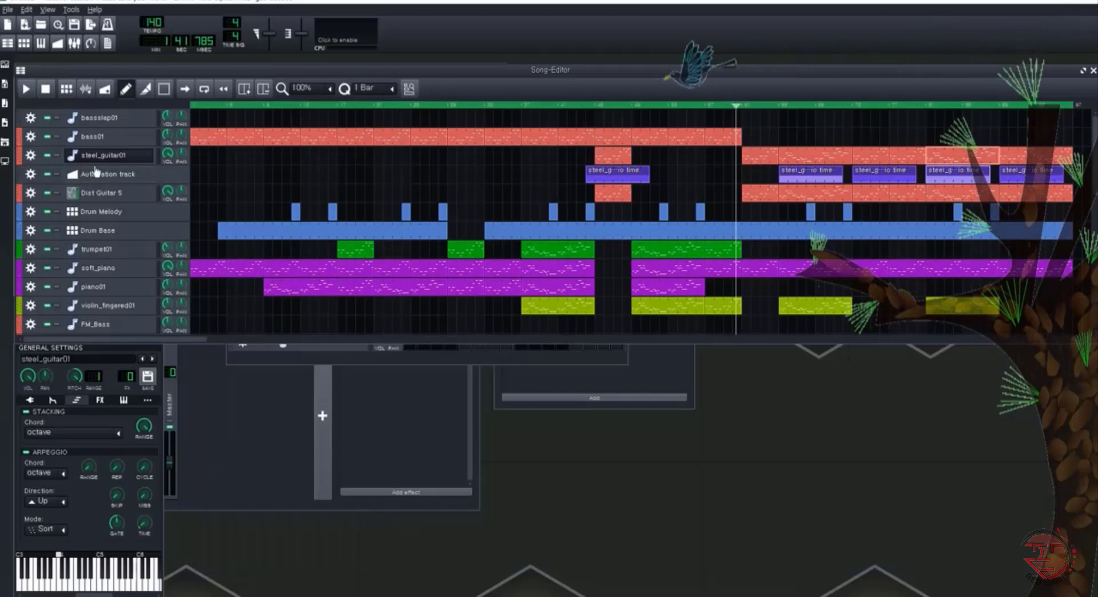
left_click(114, 139)
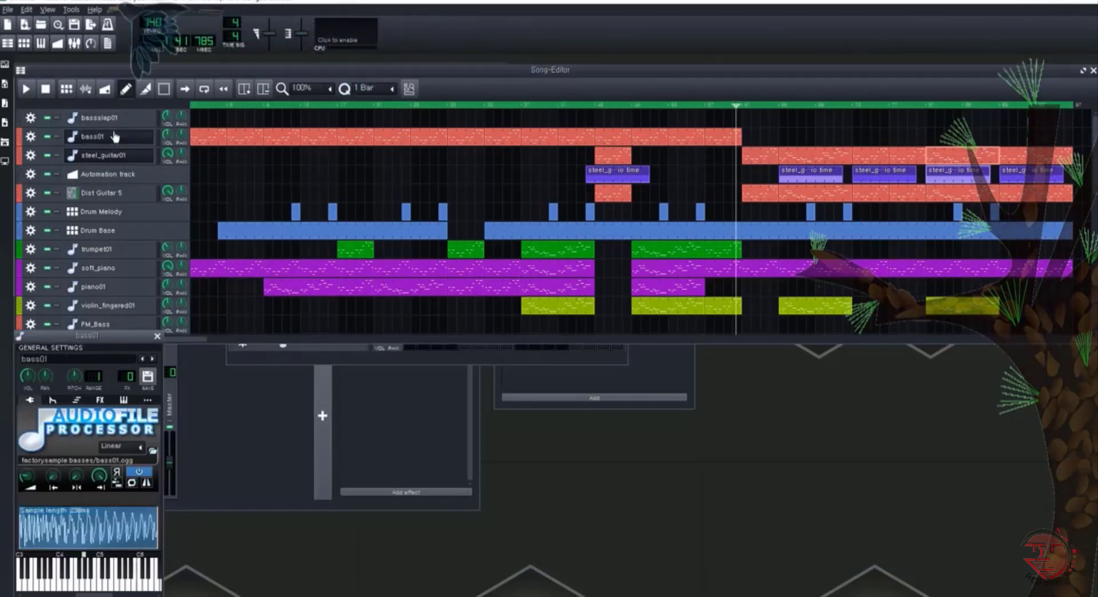
left_click(135, 156)
left_click(135, 157)
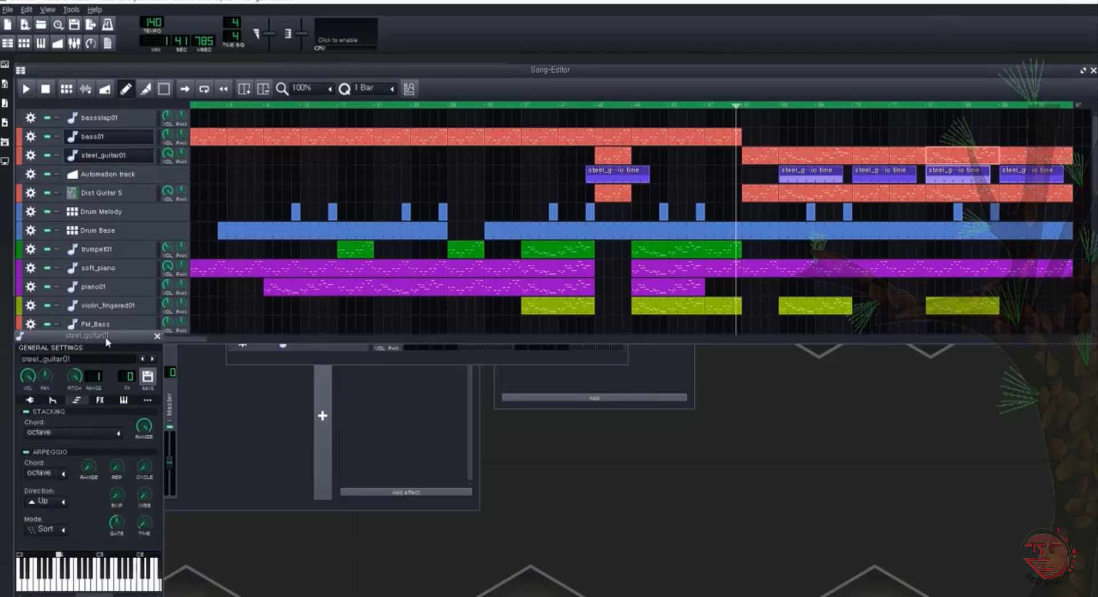
left_click_drag(106, 342, 271, 342)
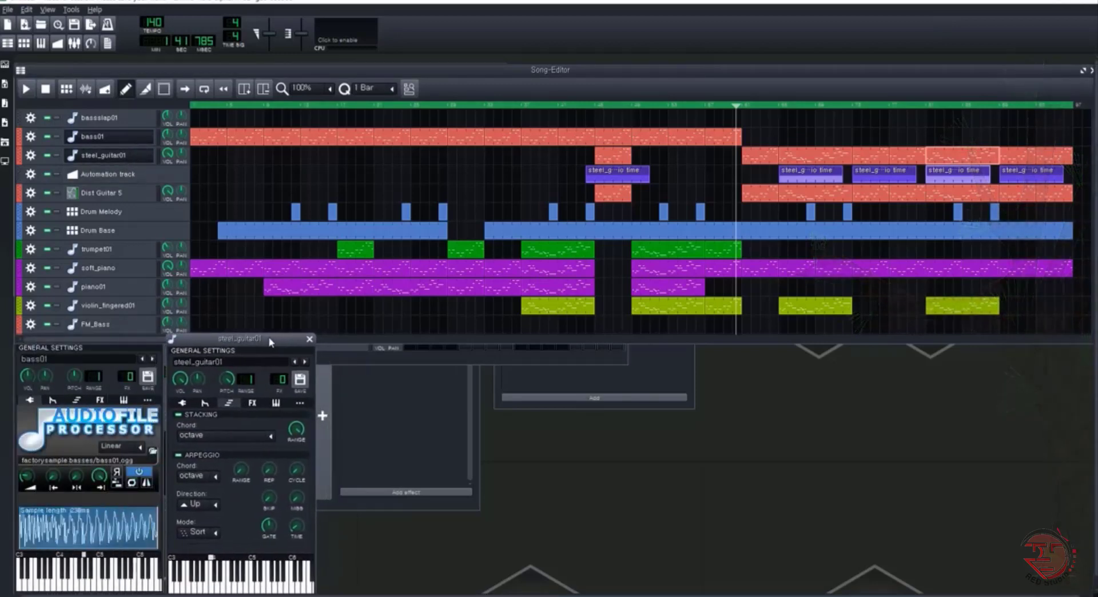
left_click(105, 194)
left_click_drag(142, 341, 435, 362)
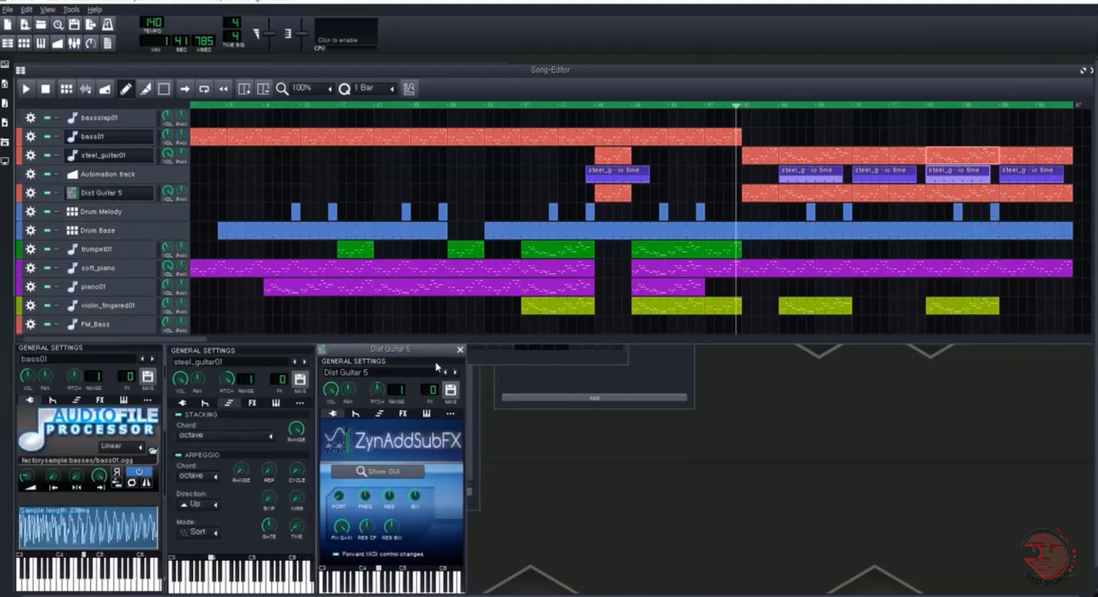
Audition the Dist Guitar 5 clip below the fourth automation clip in the Piano-Roll, with its instrument window placed beside the notes
double_click(946, 197)
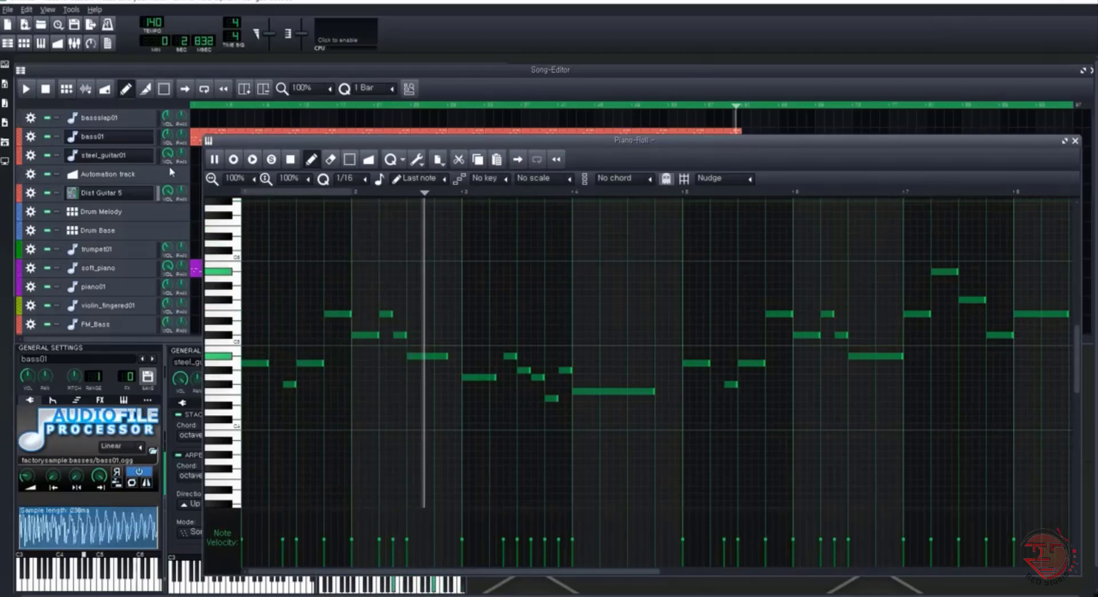
left_click(135, 191)
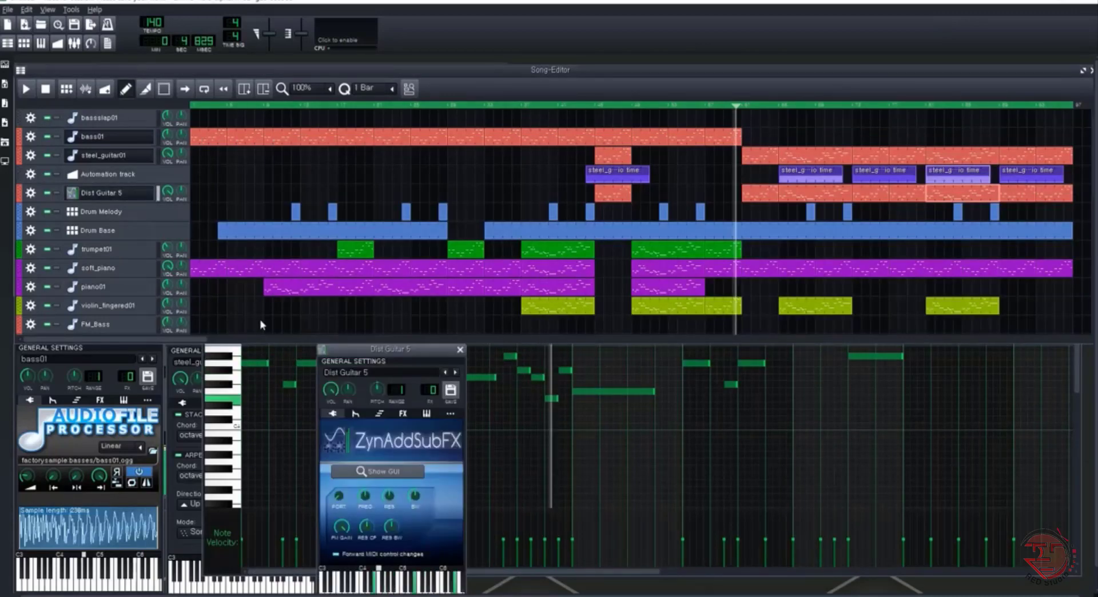
left_click_drag(384, 350, 119, 311)
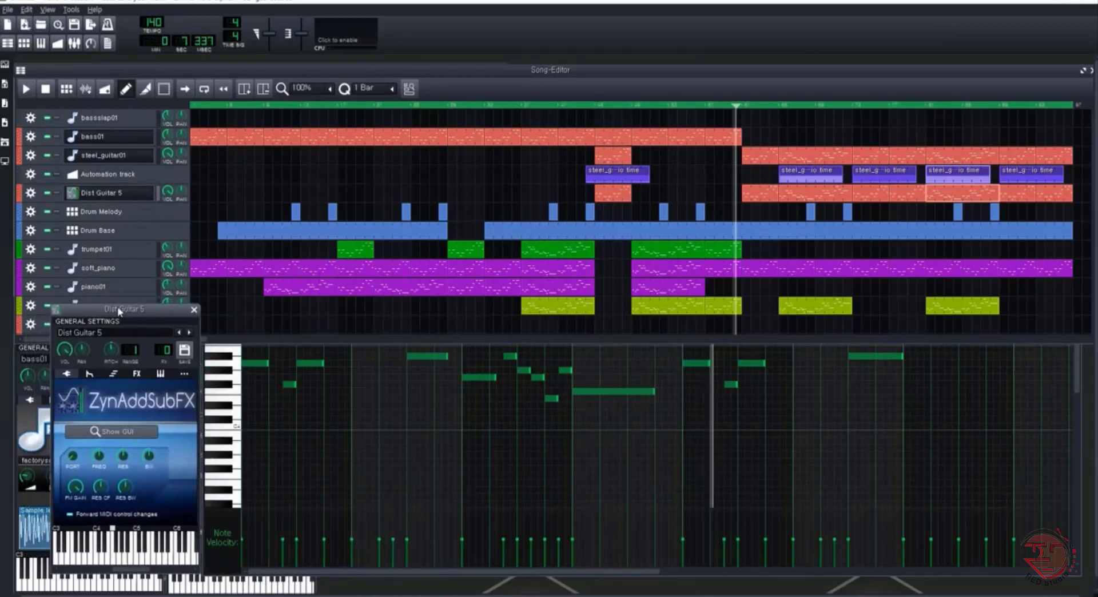
left_click(58, 43)
left_click(41, 43)
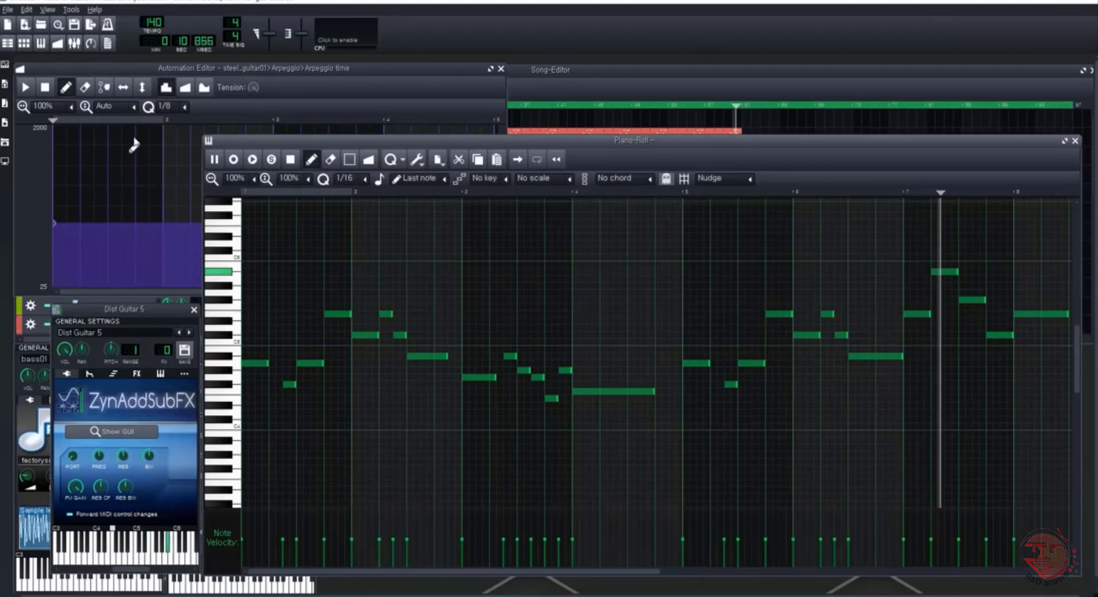
left_click(501, 68)
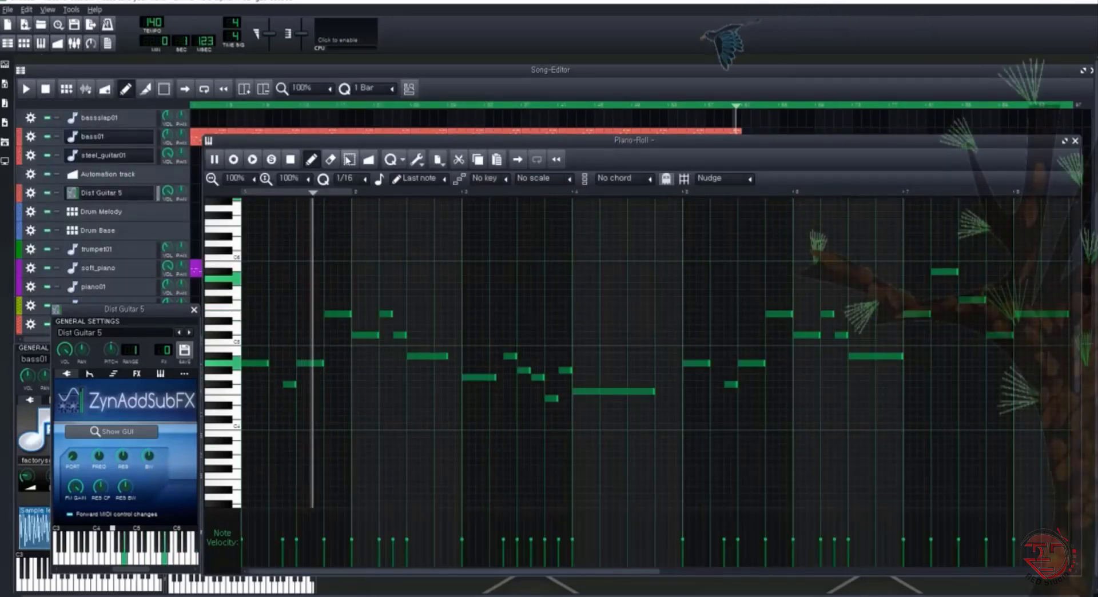
View the Dist Guitar 5 arpeggio settings, return to its ZynAddSubFX view, and place the window beside steel_guitar01 below the song tracks
left_click(113, 373)
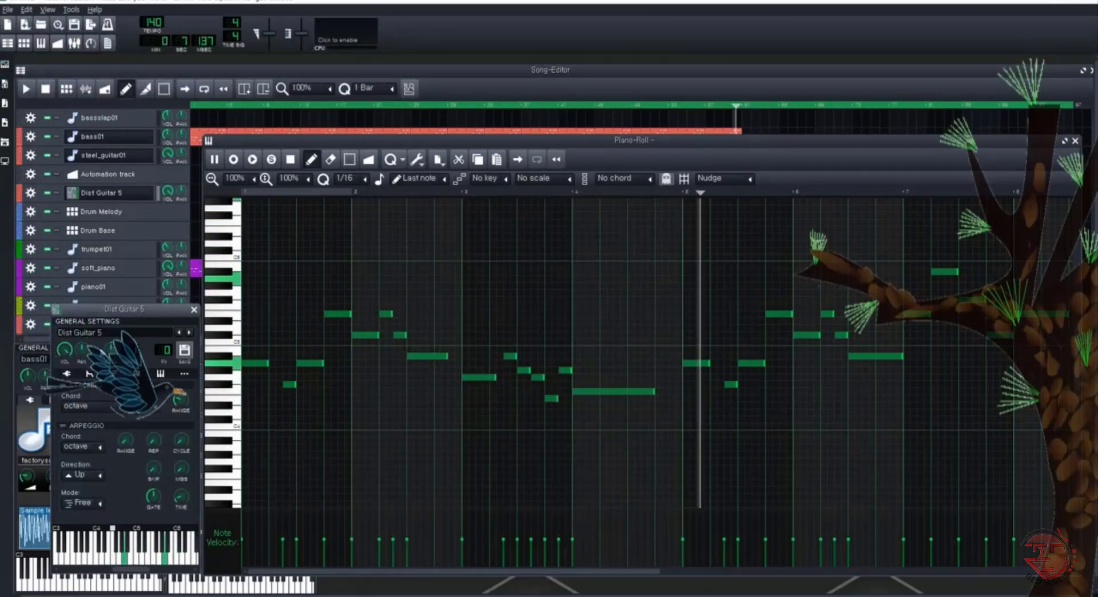
left_click(67, 374)
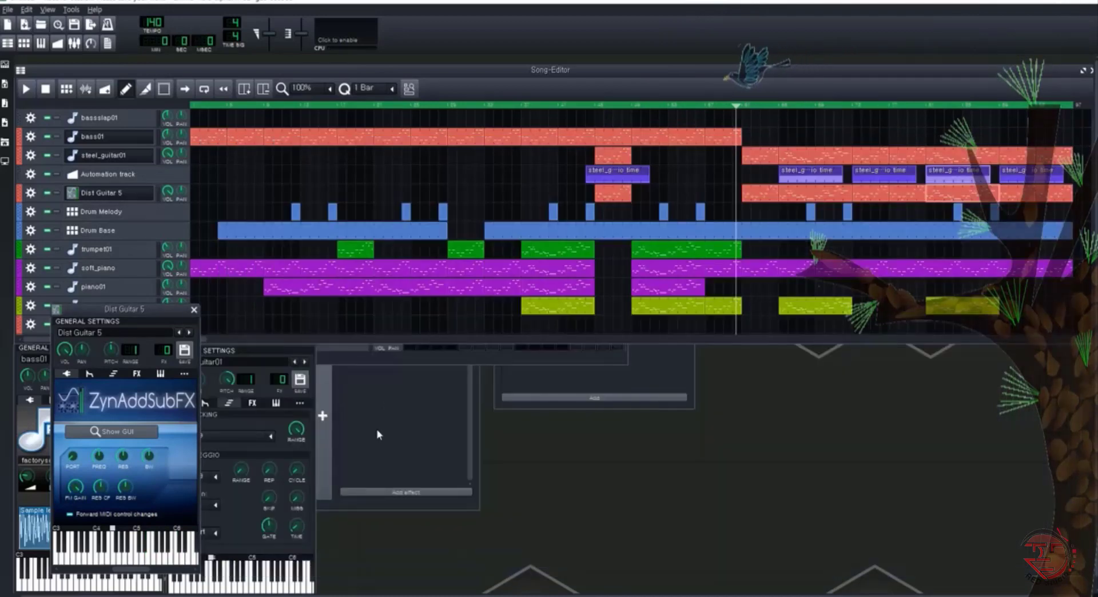
left_click_drag(172, 314, 437, 337)
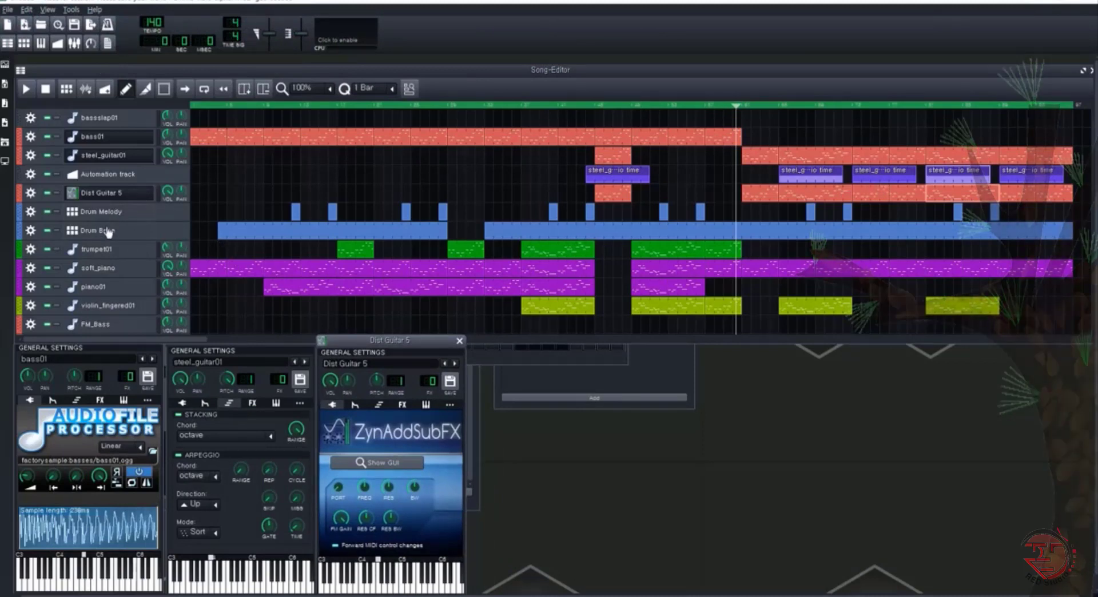
Open the trumpet01, soft_piano, piano01 and violin_fingered01 instrument windows and line them up in a row beside Dist Guitar 5
left_click(112, 251)
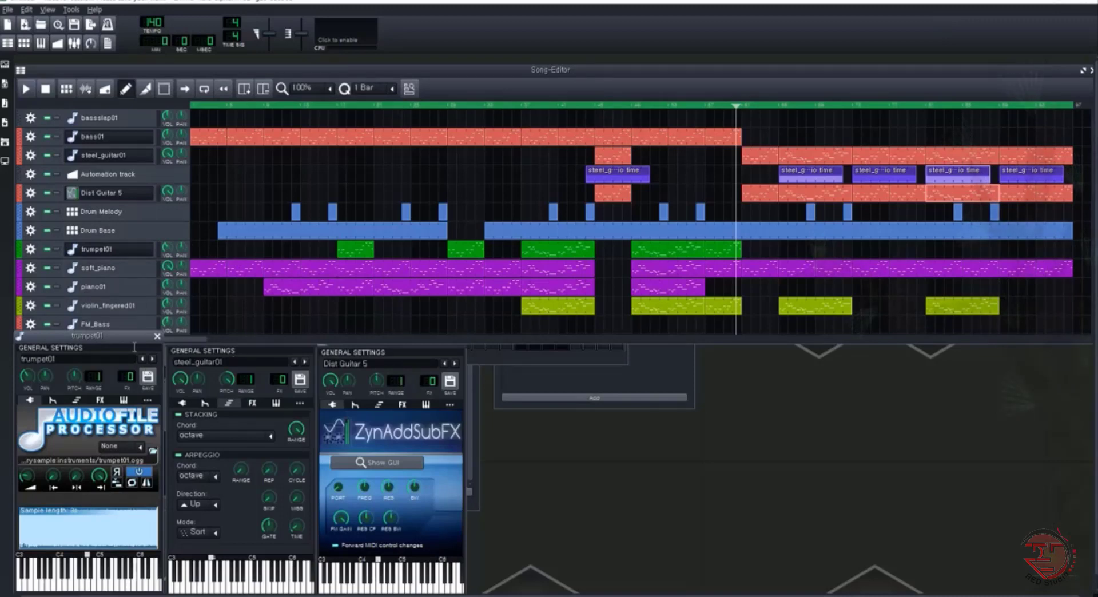
left_click_drag(129, 337, 582, 338)
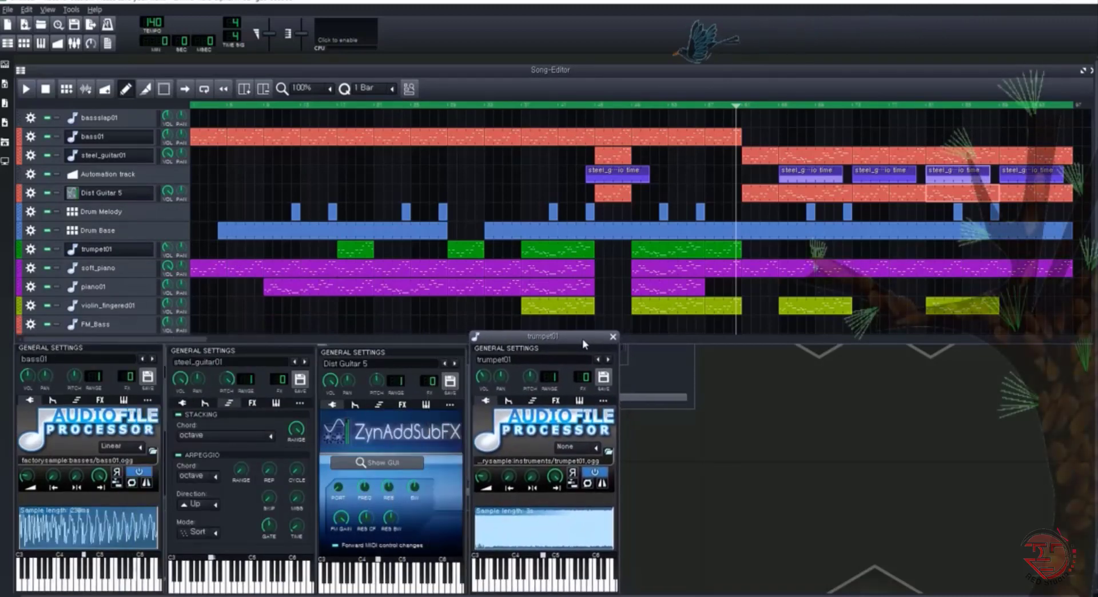
left_click(96, 274)
left_click_drag(95, 337, 702, 352)
left_click(93, 288)
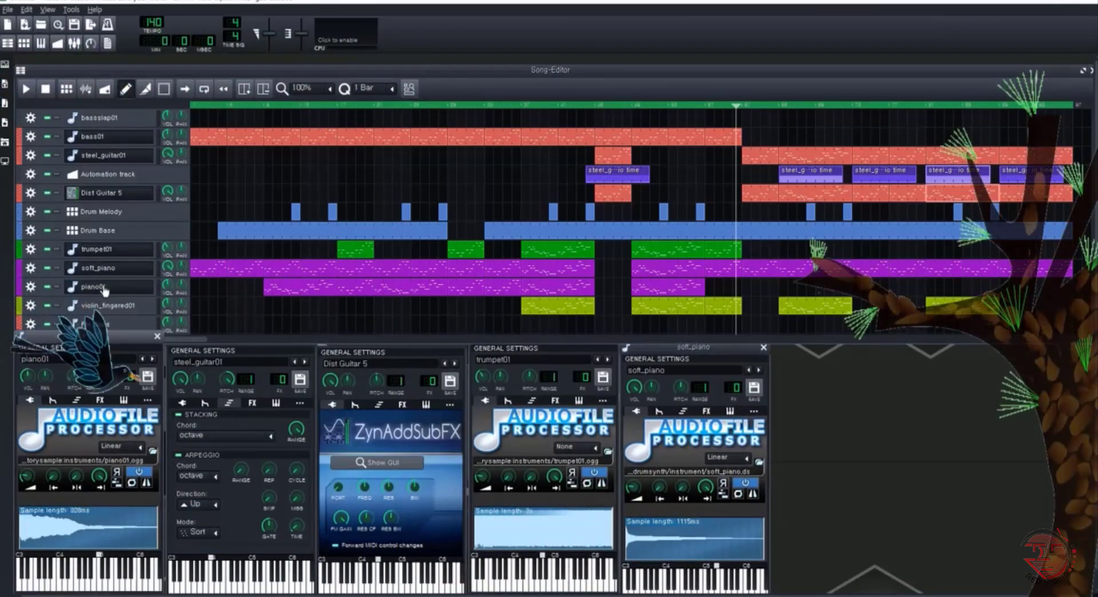
left_click_drag(107, 334, 867, 351)
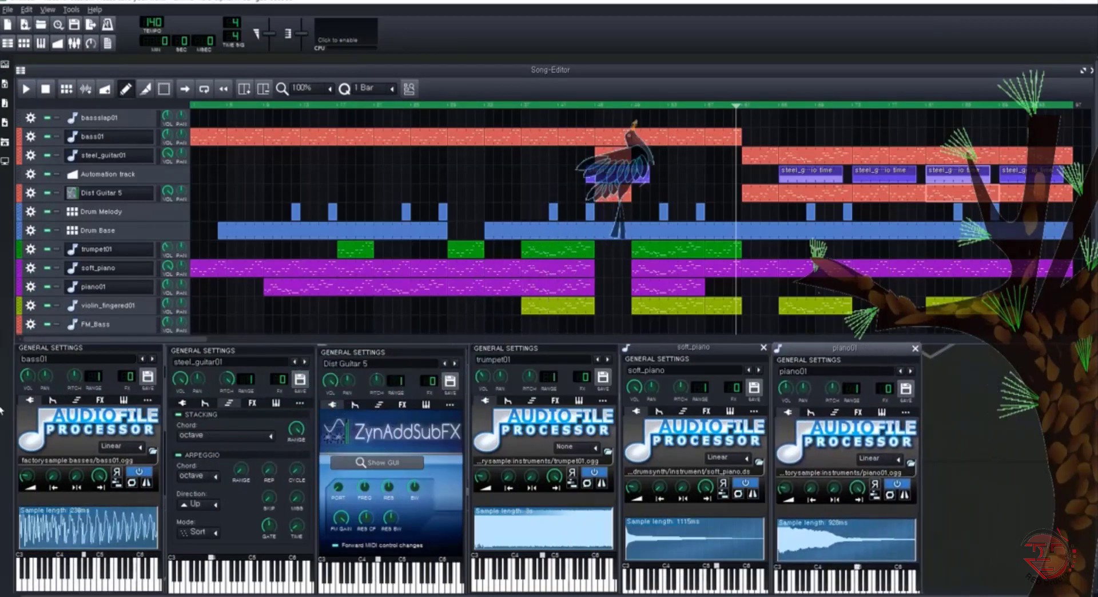
left_click(95, 308)
left_click_drag(93, 342, 996, 352)
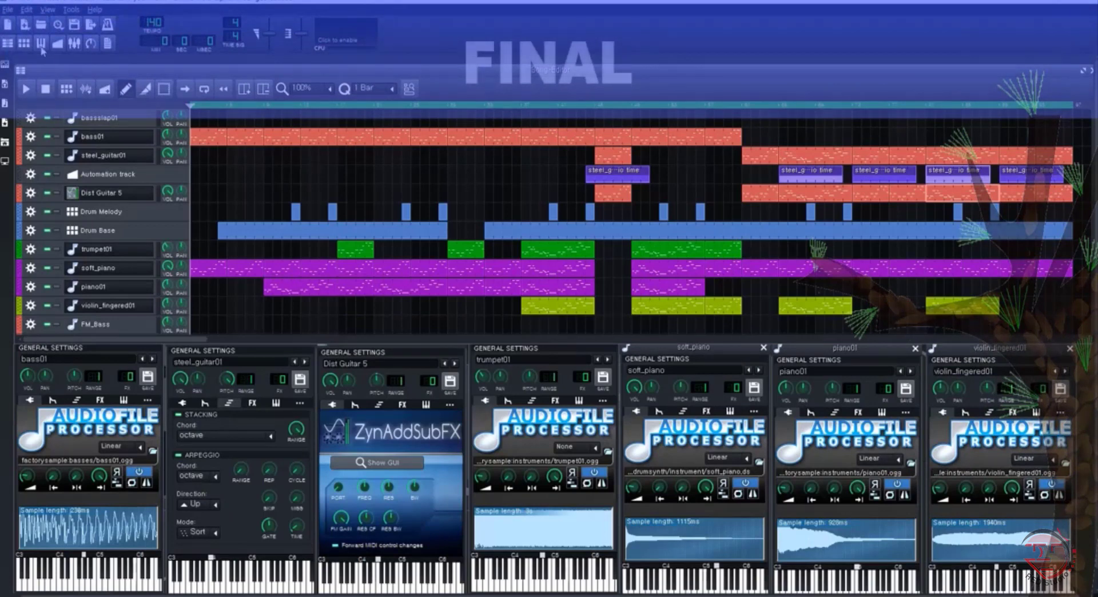
Play the finished song from its start with all the instrument windows in view
left_click(26, 89)
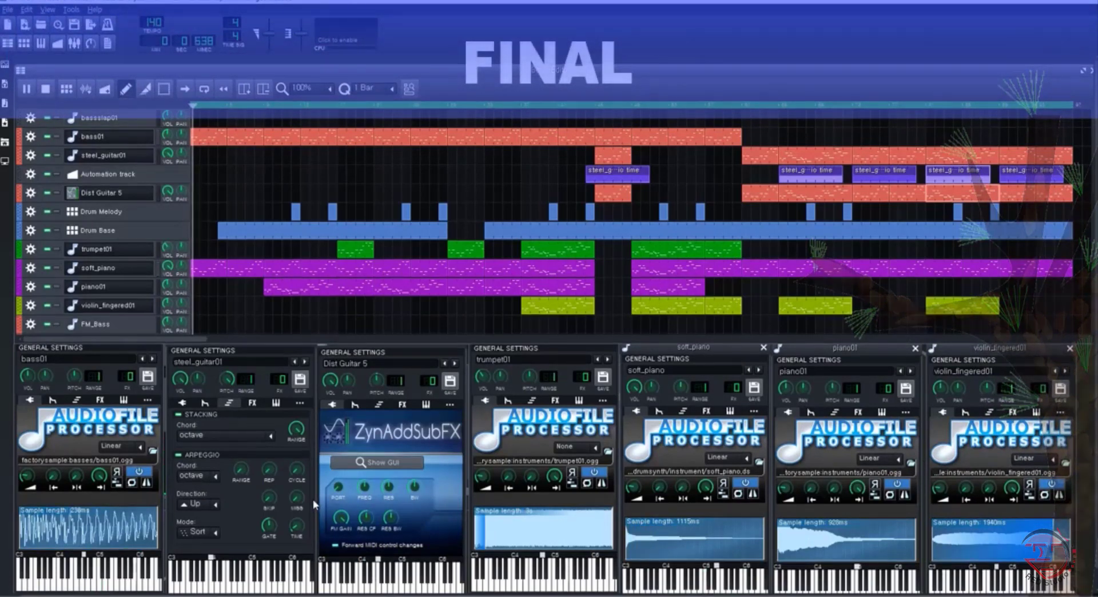